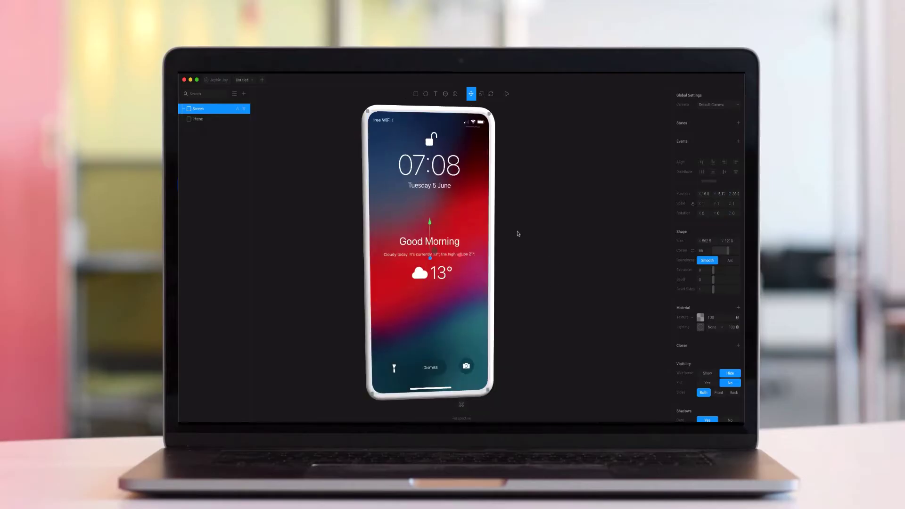
Select the phone's Screen layer in the five-phone preview scene
{"action": "left_click", "coordinate": [424, 405]}
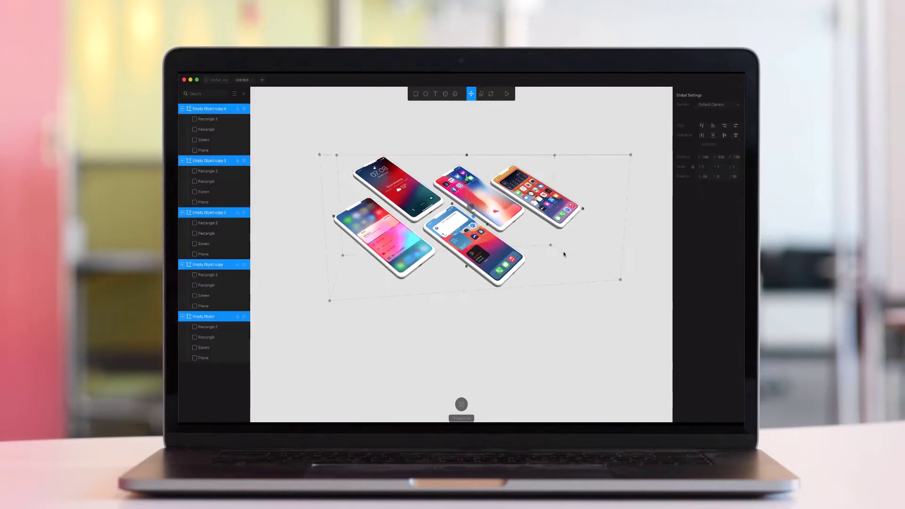
Open the new scene holding one phone group on a dark background
{"action": "left_click", "coordinate": [722, 332]}
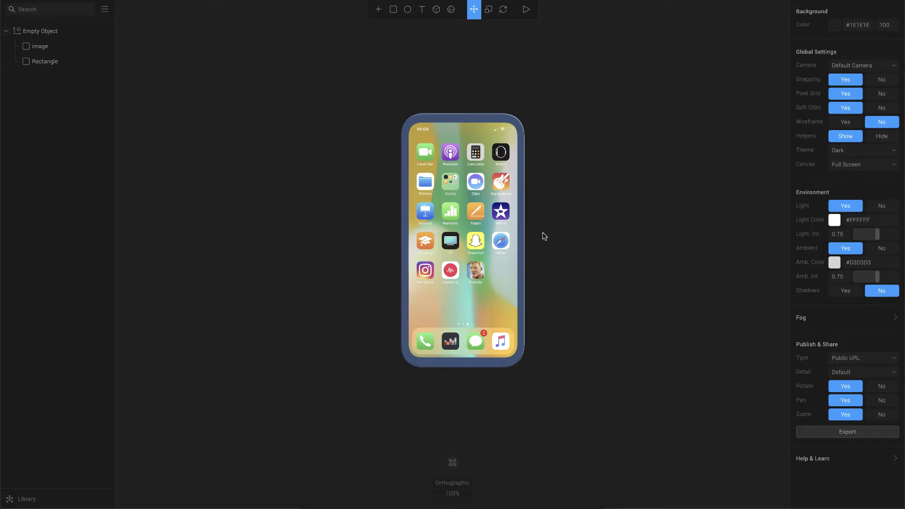
Add a cylinder and flatten it to about 399 × 56 × 267 as a base beneath the phone
{"action": "left_click", "coordinate": [378, 9]}
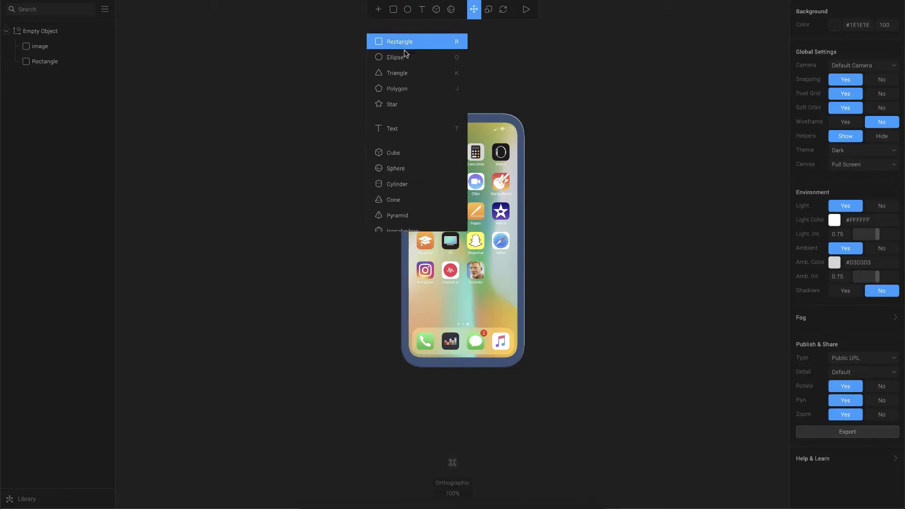
{"action": "left_click", "coordinate": [398, 184]}
{"action": "left_click_drag", "start_coordinate": [380, 357], "coordinate": [569, 471]}
{"action": "left_click", "coordinate": [613, 272]}
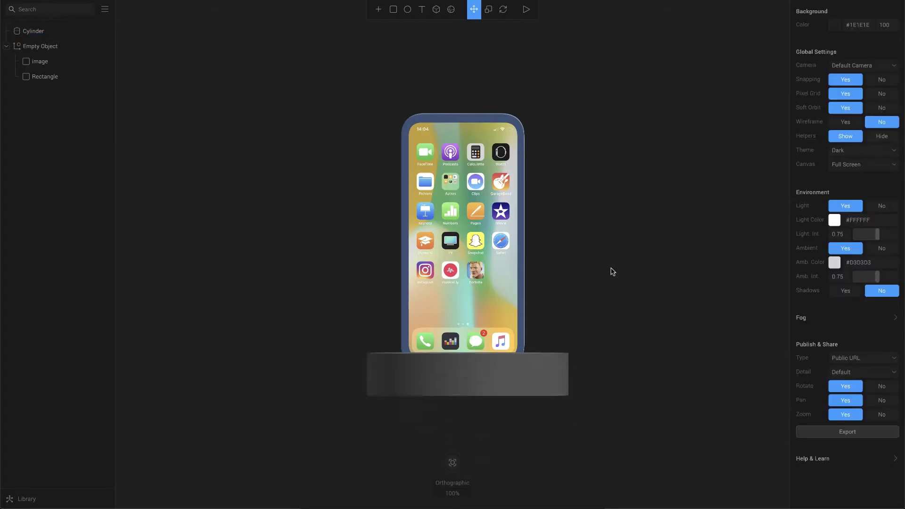
{"action": "left_click_drag", "start_coordinate": [501, 358], "coordinate": [491, 254]}
{"action": "left_click", "coordinate": [586, 333]}
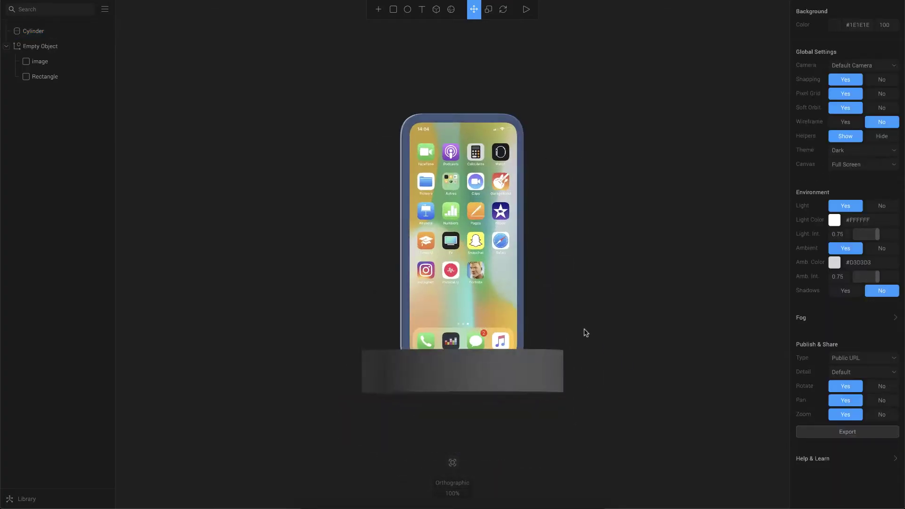
{"action": "left_click", "coordinate": [471, 373]}
{"action": "left_click_drag", "start_coordinate": [533, 415], "coordinate": [564, 423]}
{"action": "left_click", "coordinate": [673, 374]}
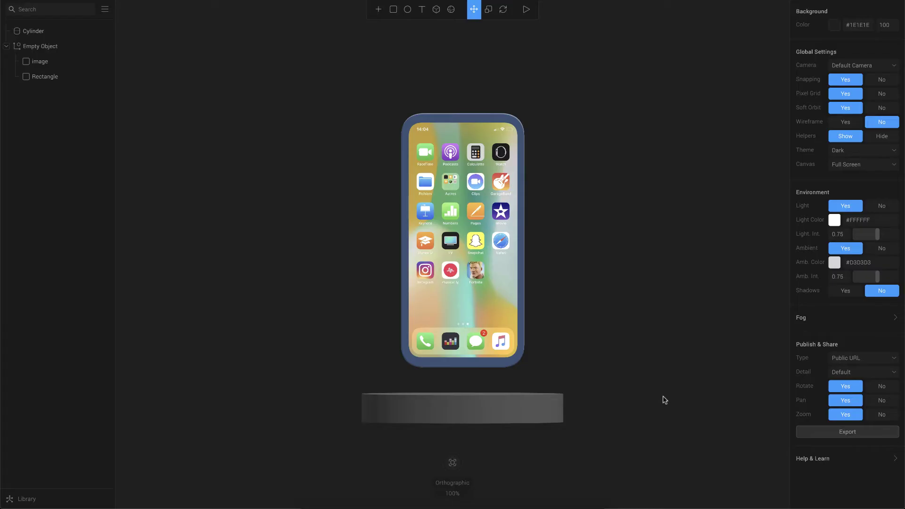
{"action": "left_click", "coordinate": [535, 413]}
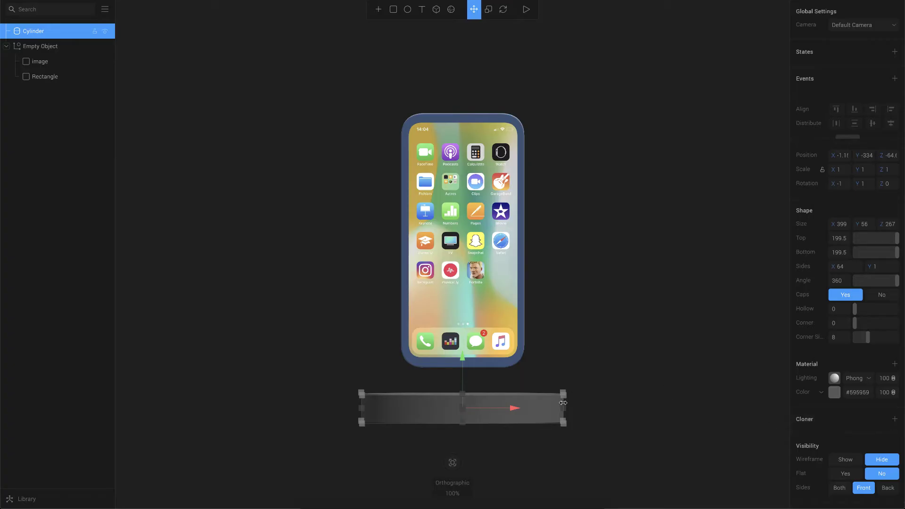
Add a cloner to the cylinder producing 3 copies spaced 439 apart
{"action": "left_click", "coordinate": [895, 420]}
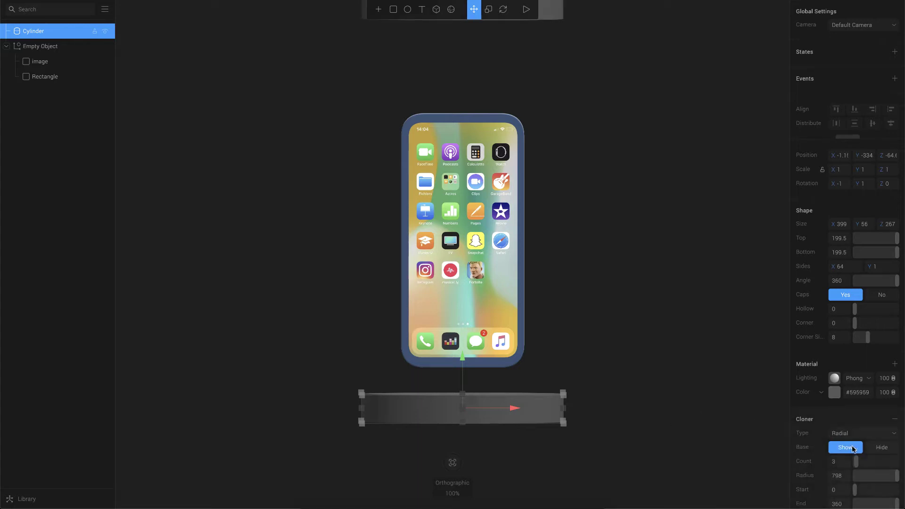
{"action": "scroll", "coordinate": [825, 422], "scroll_direction": "down", "scroll_amount": 2}
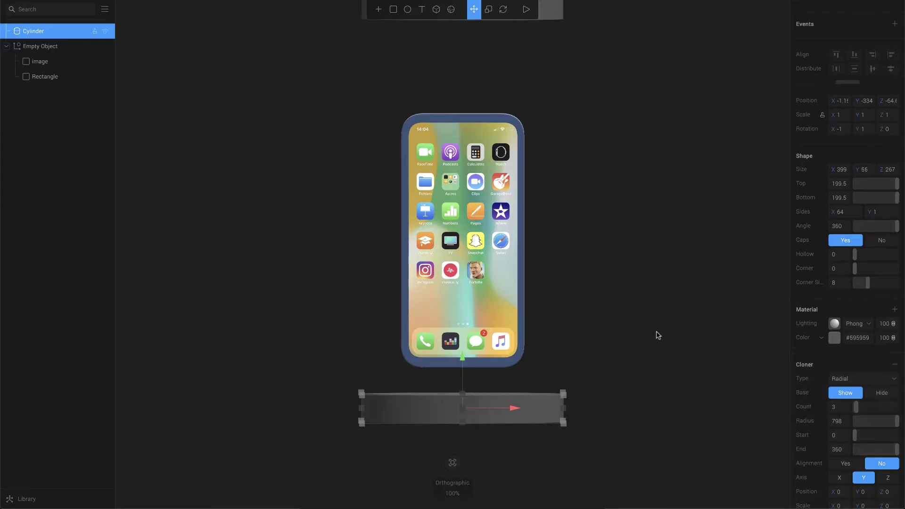
{"action": "scroll", "coordinate": [658, 335], "scroll_direction": "down", "scroll_amount": 5}
{"action": "left_click_drag", "start_coordinate": [659, 335], "coordinate": [451, 108]}
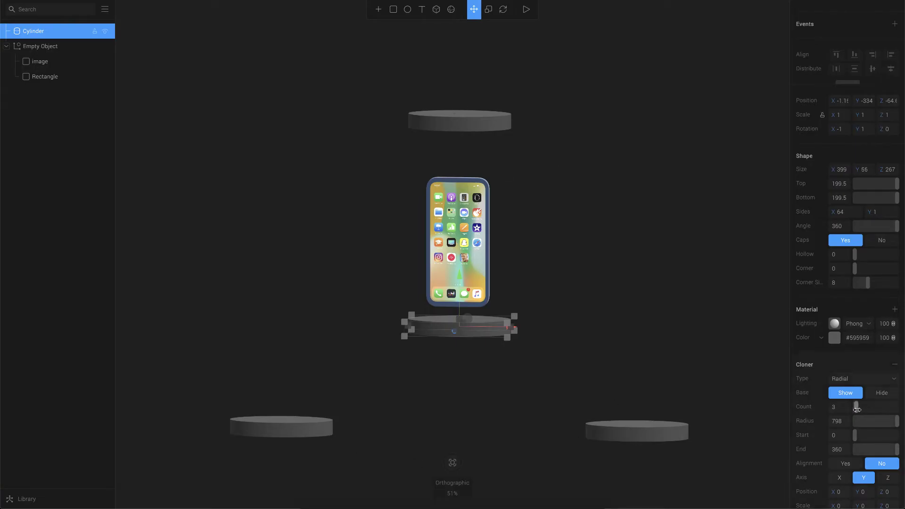
{"action": "left_click_drag", "start_coordinate": [857, 407], "coordinate": [856, 409]}
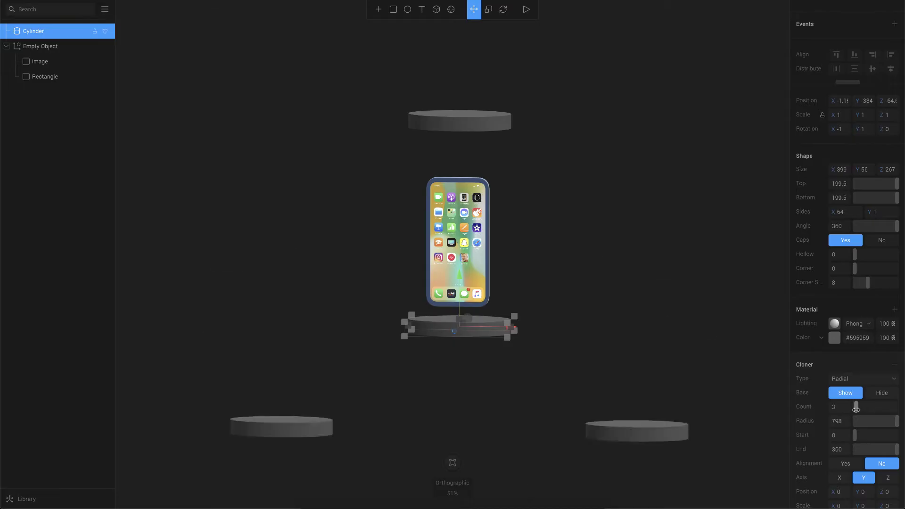
{"action": "left_click", "coordinate": [869, 378]}
Set the cloner to a Linear row with Position X 0
{"action": "left_click", "coordinate": [862, 387]}
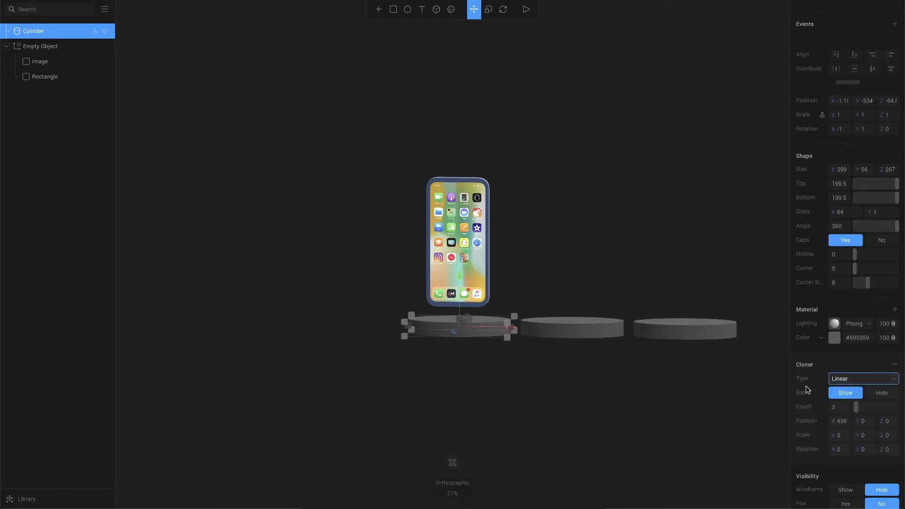
{"action": "scroll", "coordinate": [391, 290], "scroll_direction": "up", "scroll_amount": 3}
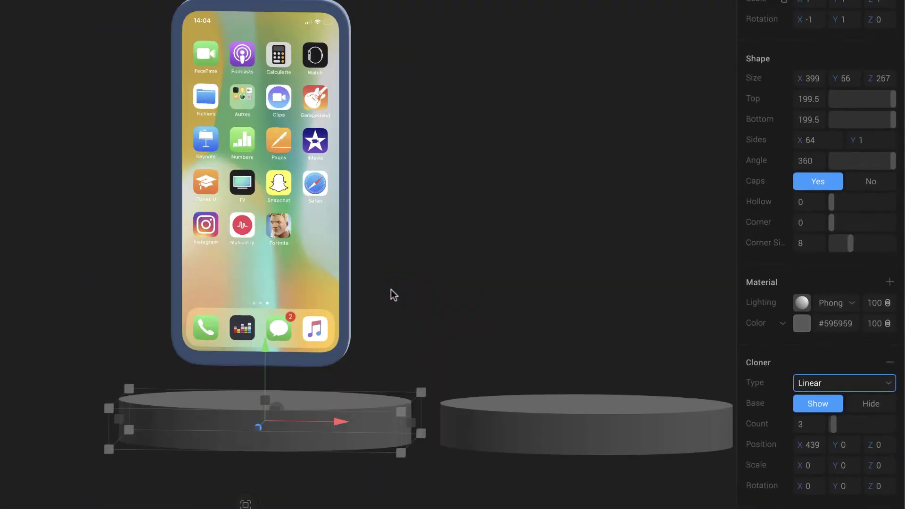
{"action": "scroll", "coordinate": [392, 290], "scroll_direction": "down", "scroll_amount": 1}
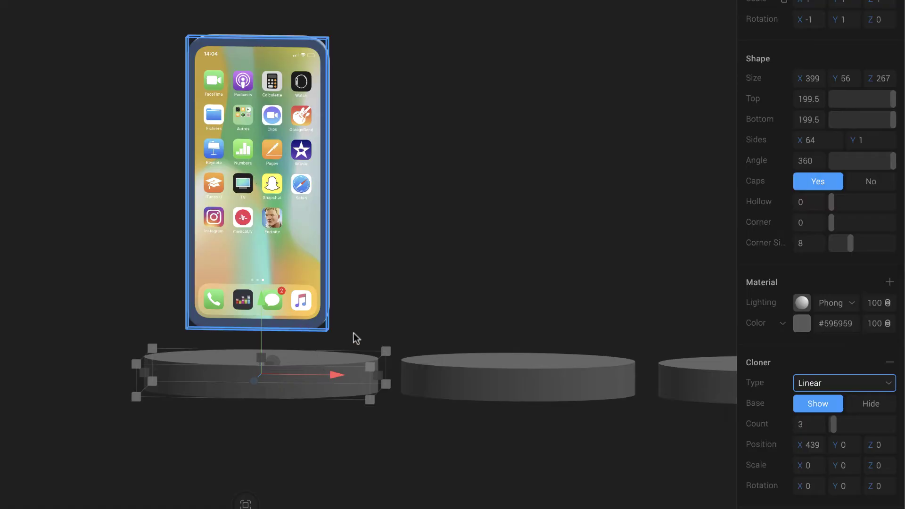
{"action": "left_click", "coordinate": [814, 447]}
{"action": "type", "text": "0"}
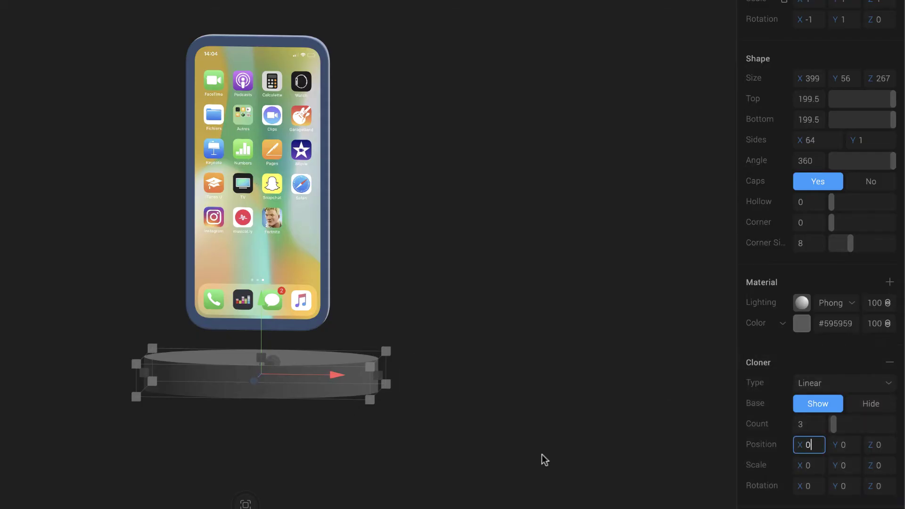
Stack the clones 30 units upward and taper them with a Scale X of about -0.1
{"action": "left_click", "coordinate": [431, 348]}
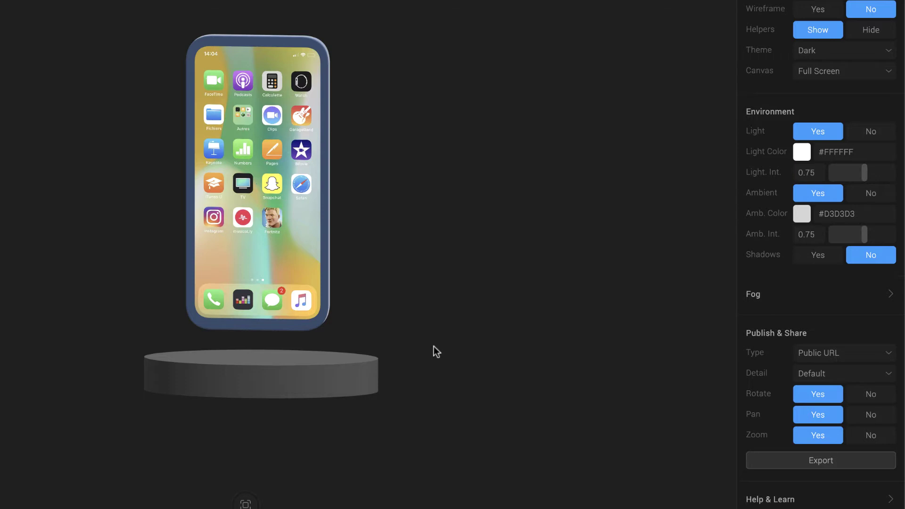
{"action": "left_click", "coordinate": [335, 385]}
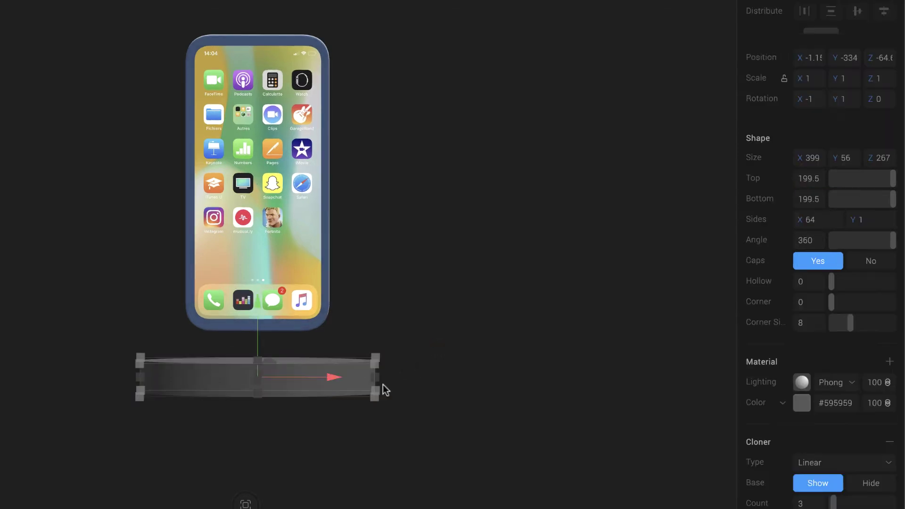
{"action": "scroll", "coordinate": [821, 255], "scroll_direction": "down", "scroll_amount": 3}
{"action": "left_click", "coordinate": [845, 443]}
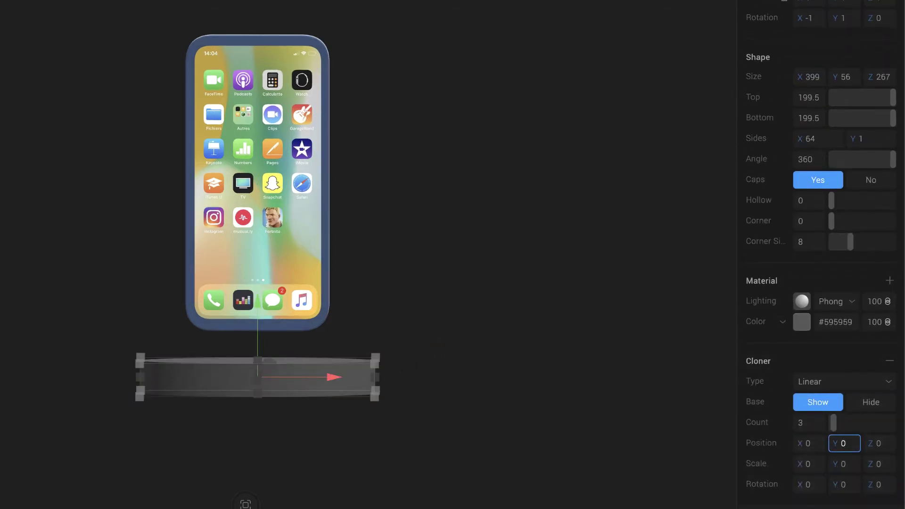
{"action": "type", "text": "3"}
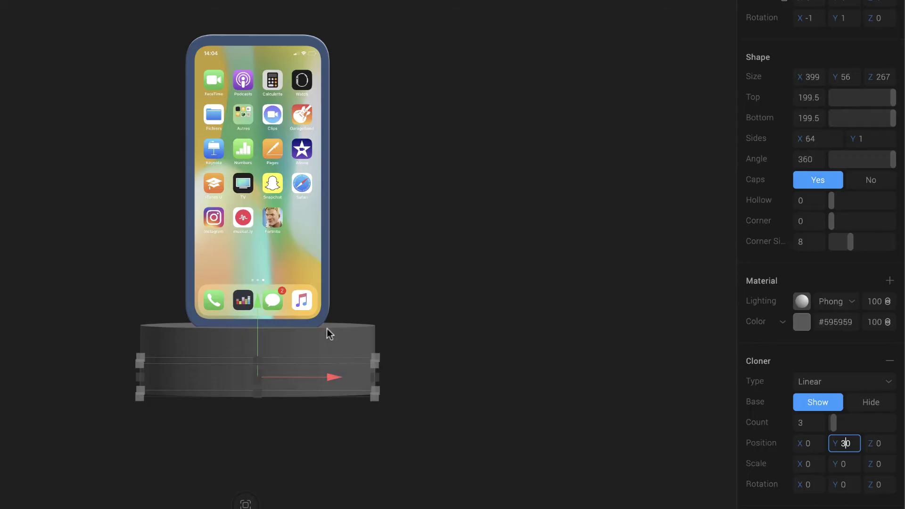
{"action": "left_click", "coordinate": [812, 465]}
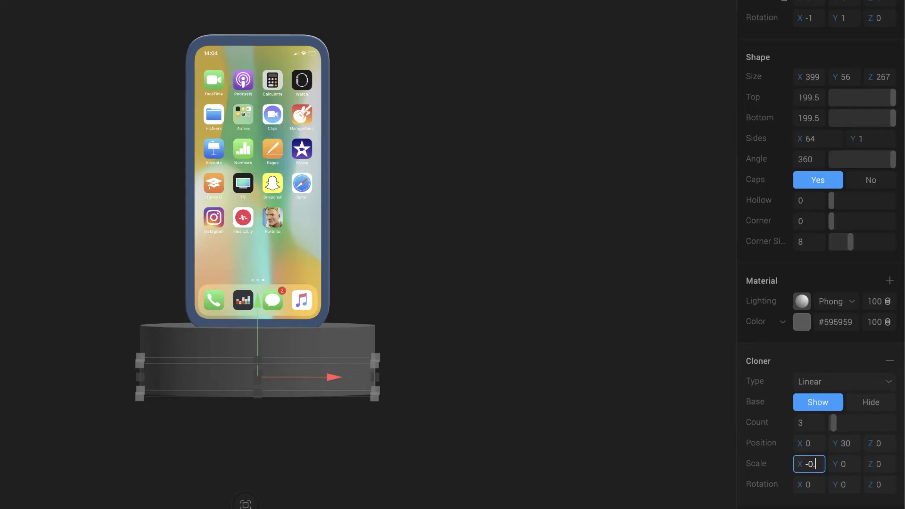
{"action": "type", "text": "-0.1"}
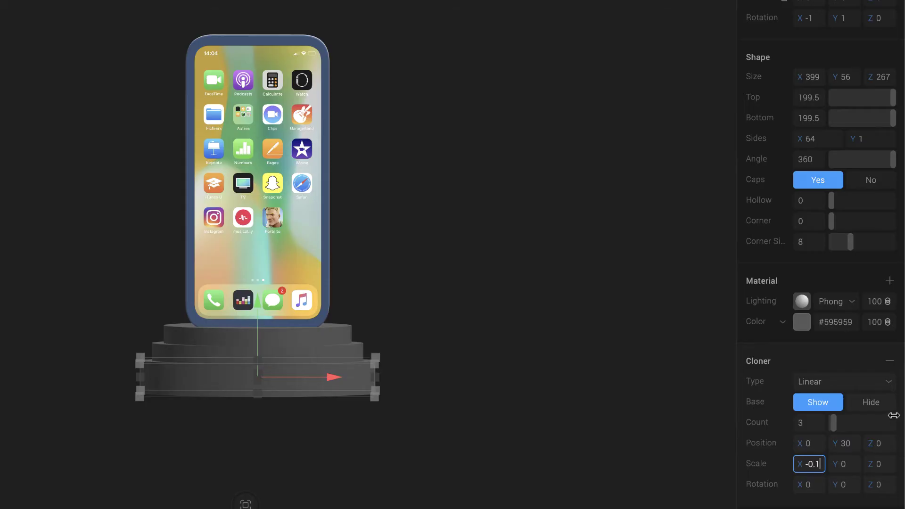
{"action": "type", "text": "2"}
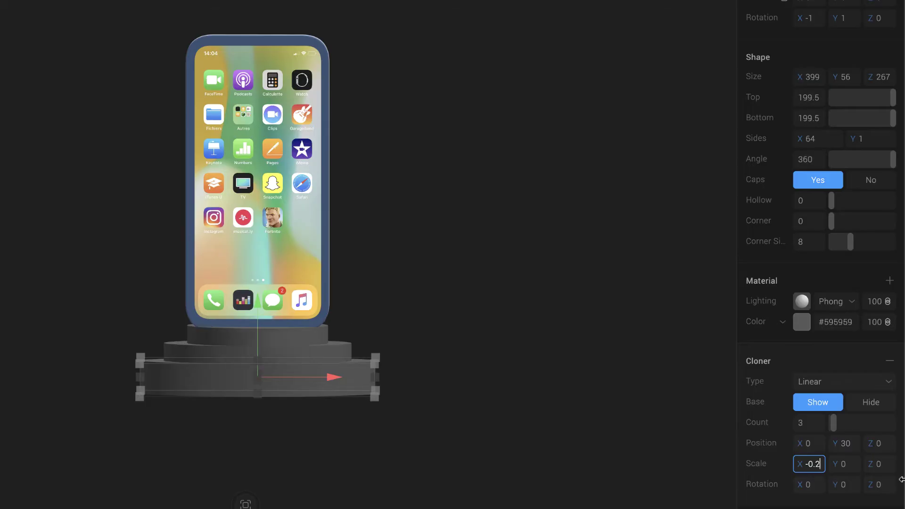
Set the pedestal cloner's Scale Z to -0.2 so the three tiers shrink evenly
{"action": "left_click", "coordinate": [587, 240]}
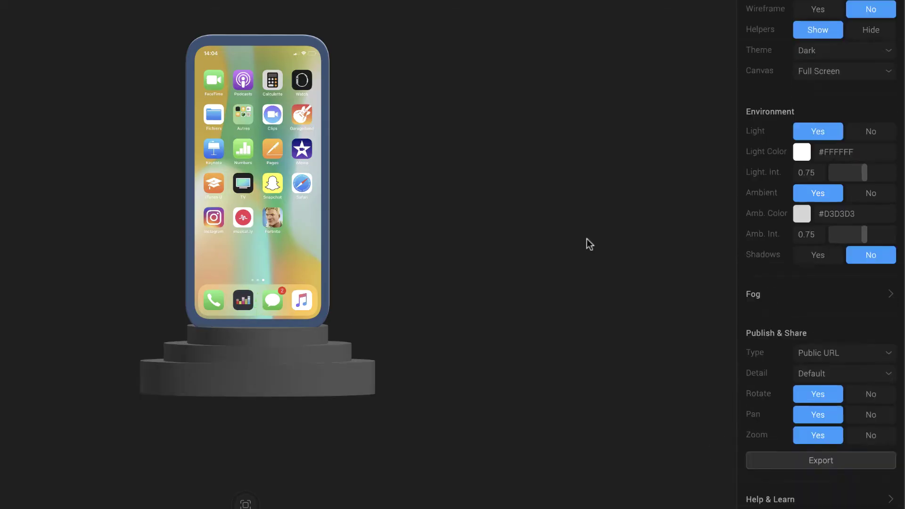
{"action": "left_click_drag", "start_coordinate": [537, 225], "coordinate": [531, 300]}
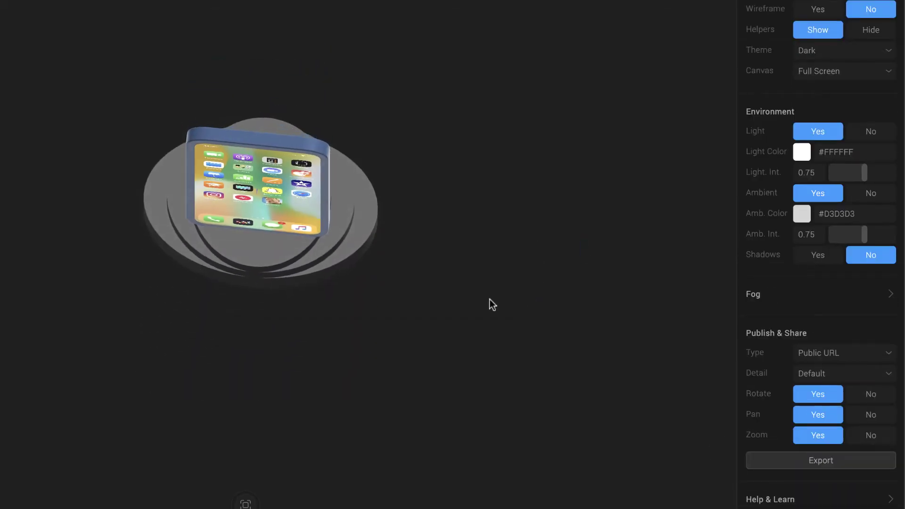
{"action": "left_click", "coordinate": [225, 216]}
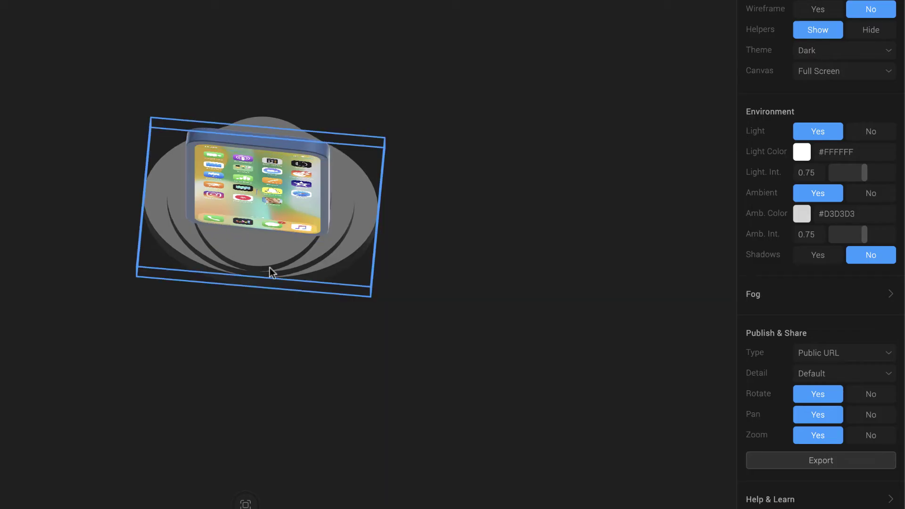
{"action": "left_click", "coordinate": [256, 243]}
{"action": "scroll", "coordinate": [880, 500], "scroll_direction": "down", "scroll_amount": 2}
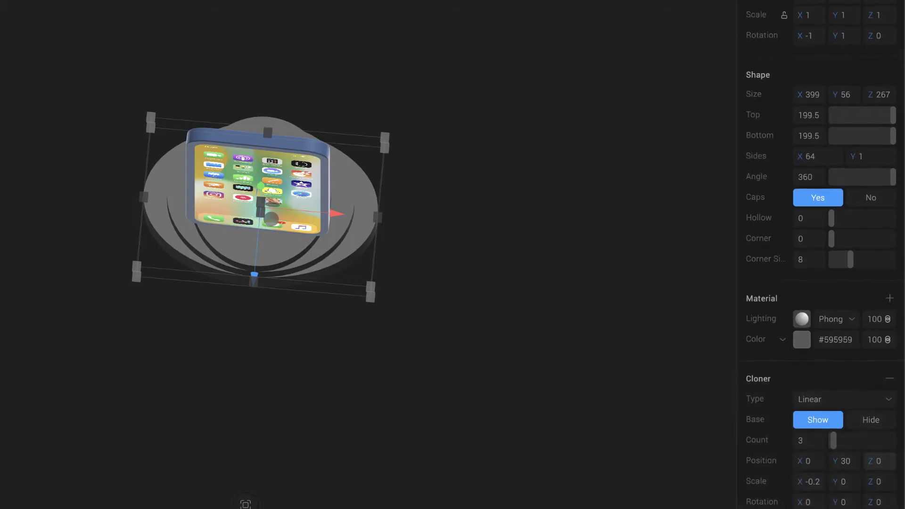
{"action": "left_click", "coordinate": [880, 481]}
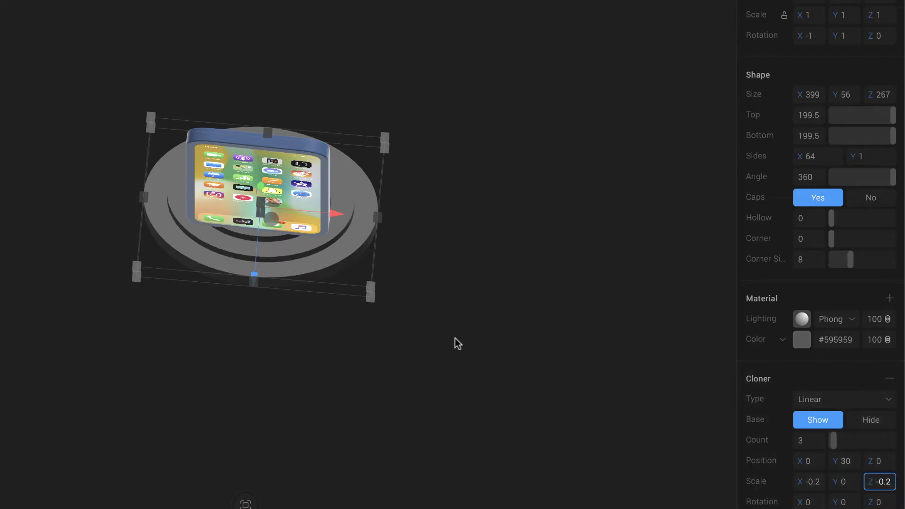
{"action": "left_click_drag", "start_coordinate": [455, 339], "coordinate": [478, 292]}
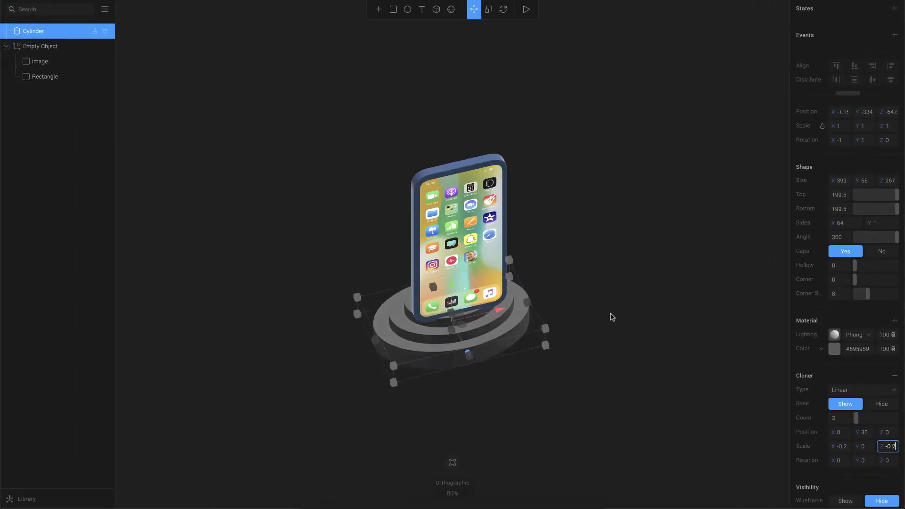
{"action": "left_click_drag", "start_coordinate": [612, 317], "coordinate": [588, 318]}
{"action": "left_click", "coordinate": [558, 329]}
Raise the phone group slightly and give the pedestal a grey colour
{"action": "left_click", "coordinate": [514, 332]}
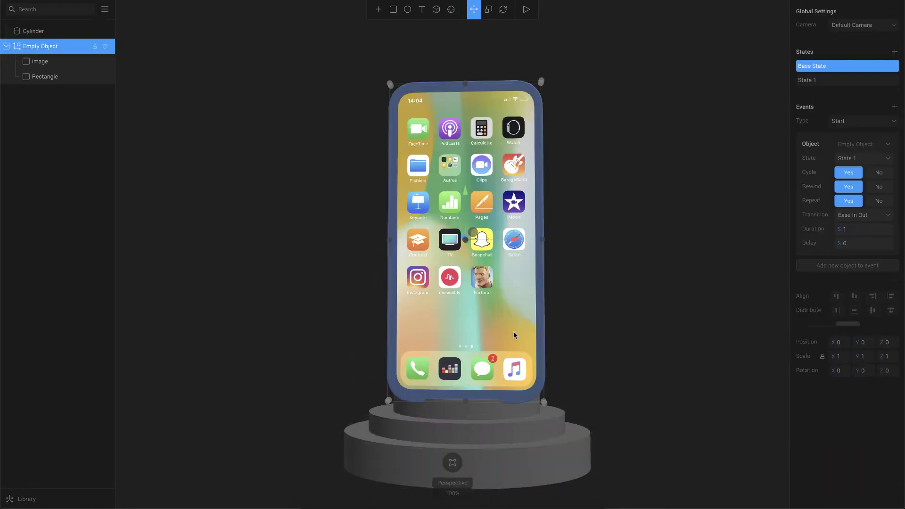
{"action": "left_click_drag", "start_coordinate": [465, 189], "coordinate": [466, 182]}
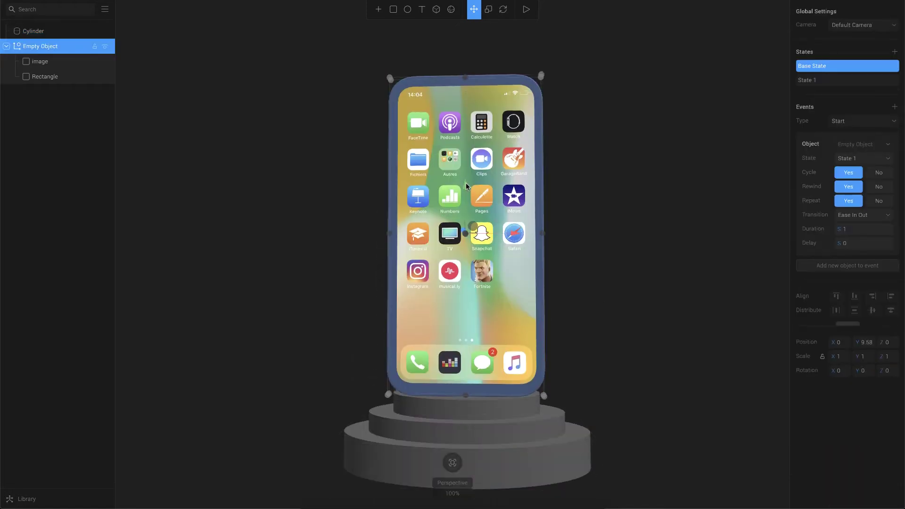
{"action": "left_click", "coordinate": [556, 426]}
{"action": "left_click", "coordinate": [834, 393]}
{"action": "left_click", "coordinate": [774, 341]}
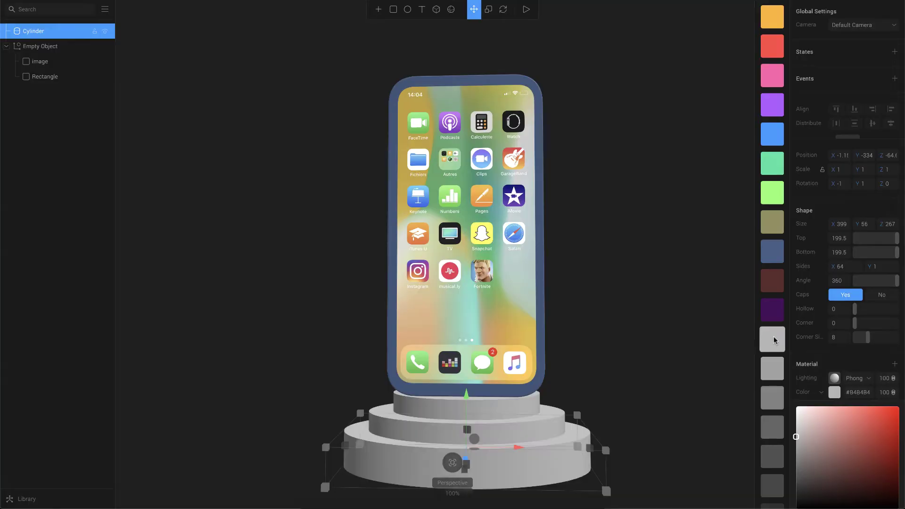
{"action": "left_click", "coordinate": [773, 368]}
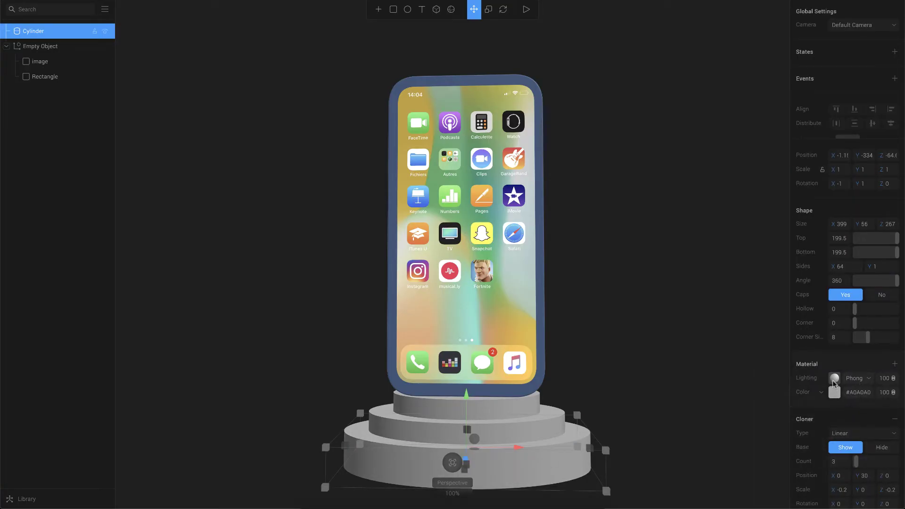
Switch the pedestal material to the pale marble texture and inspect the stand
{"action": "left_click", "coordinate": [835, 392]}
{"action": "left_click", "coordinate": [835, 393]}
{"action": "left_click", "coordinate": [773, 311]}
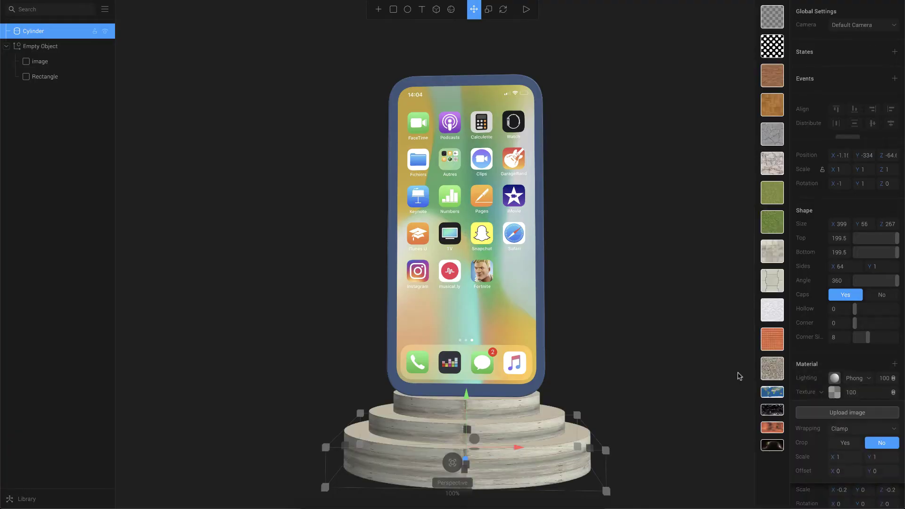
{"action": "left_click", "coordinate": [772, 339]}
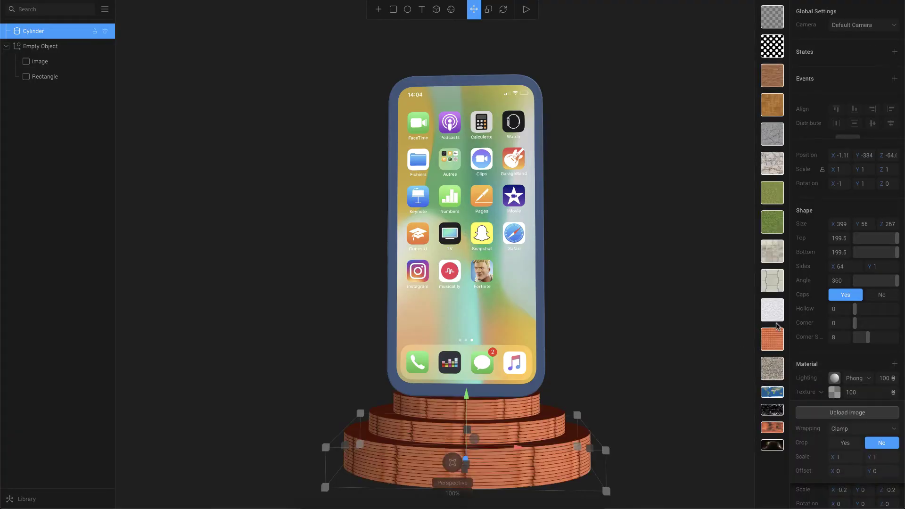
{"action": "left_click", "coordinate": [774, 165]}
{"action": "left_click", "coordinate": [675, 362]}
{"action": "mouse_move", "coordinate": [661, 394]}
{"action": "left_mouse_down"}
{"action": "mouse_move", "coordinate": [689, 392]}
{"action": "mouse_move", "coordinate": [663, 409]}
{"action": "mouse_move", "coordinate": [636, 392]}
{"action": "mouse_move", "coordinate": [655, 392]}
{"action": "left_mouse_up"}
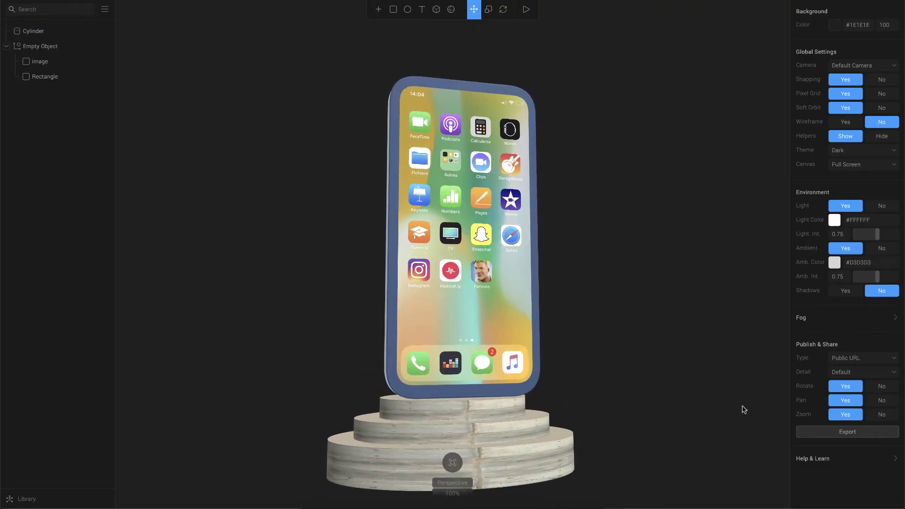
{"action": "left_click_drag", "start_coordinate": [651, 380], "coordinate": [596, 374]}
{"action": "left_click", "coordinate": [550, 433]}
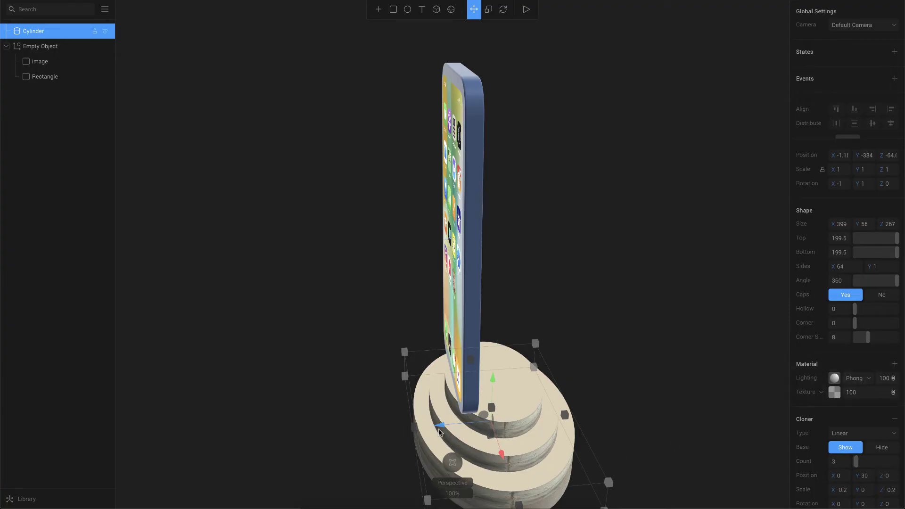
{"action": "left_click_drag", "start_coordinate": [439, 432], "coordinate": [678, 265]}
{"action": "left_click", "coordinate": [505, 267]}
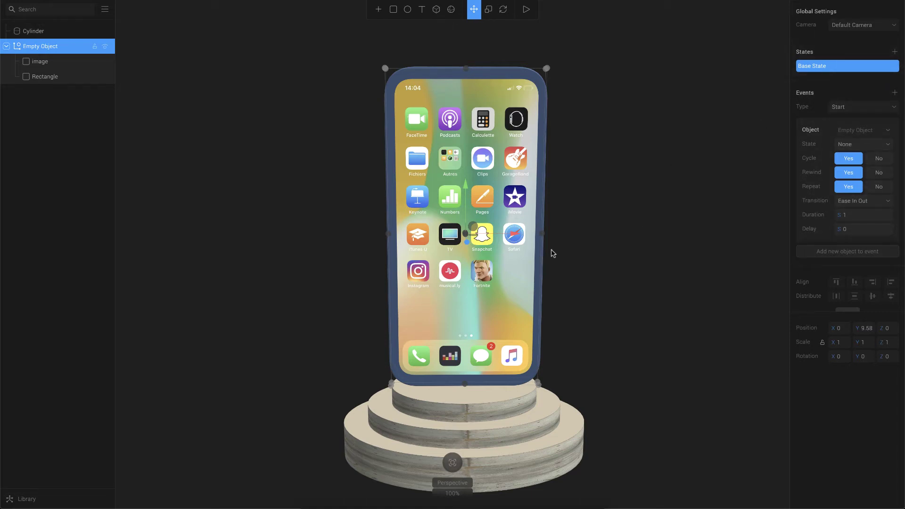
Rotate the phone group about -20° around Y with a slight X and Z tilt
{"action": "left_click", "coordinate": [503, 9]}
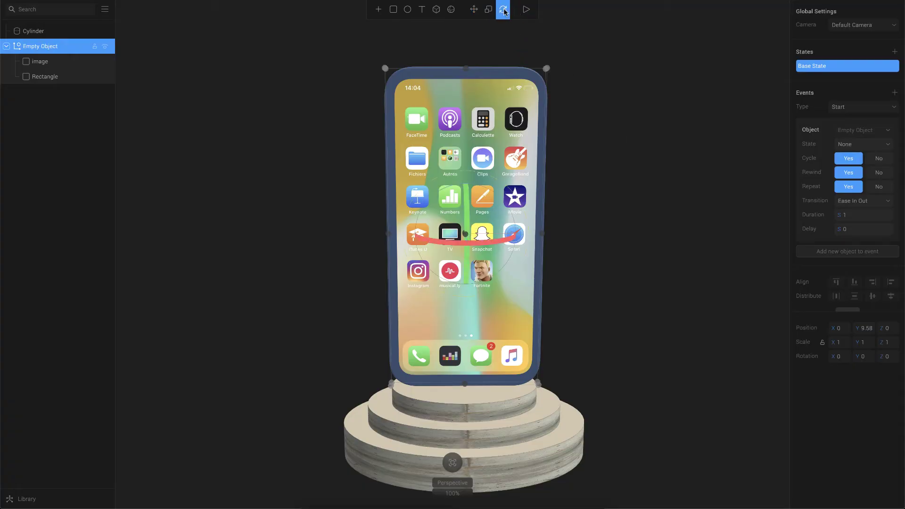
{"action": "left_click_drag", "start_coordinate": [485, 242], "coordinate": [474, 244]}
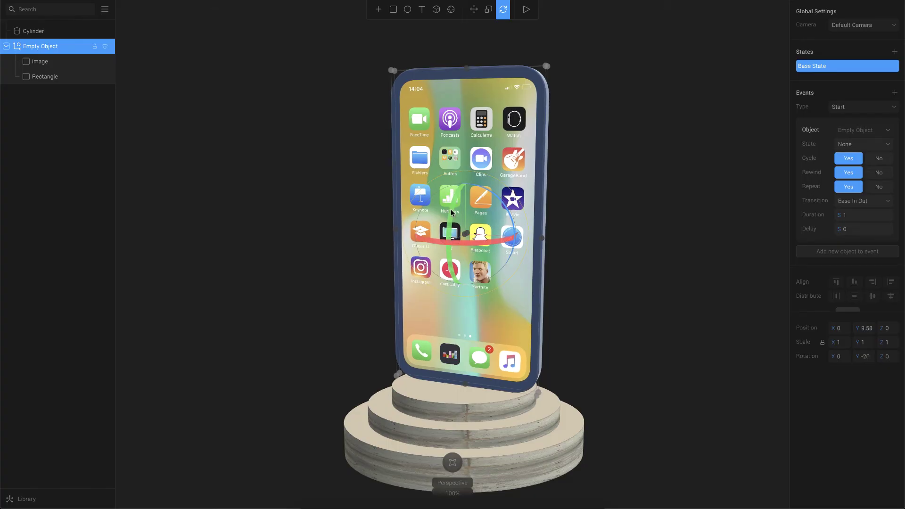
{"action": "left_click_drag", "start_coordinate": [452, 212], "coordinate": [451, 208]}
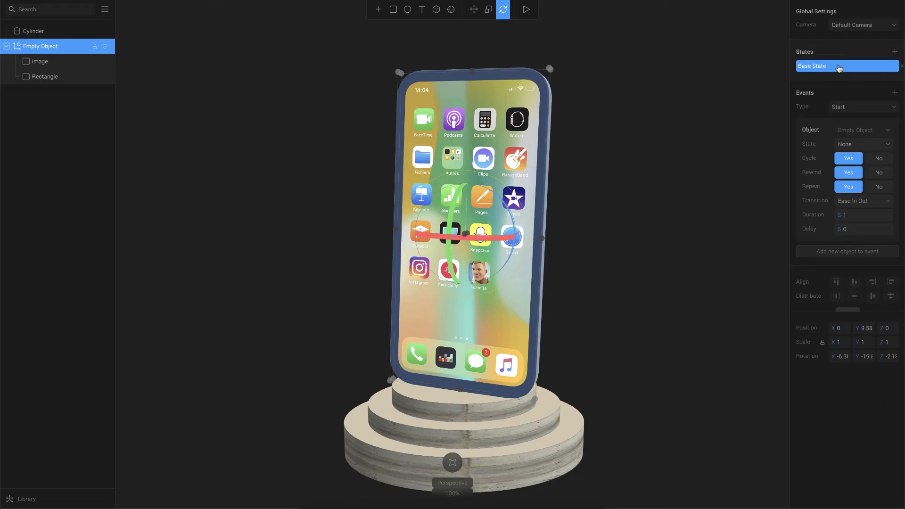
Add State 1, zero its rotation, and turn the phone about +20° around Y
{"action": "left_click", "coordinate": [895, 52]}
{"action": "type", "text": "0"}
{"action": "key", "text": "Tab"}
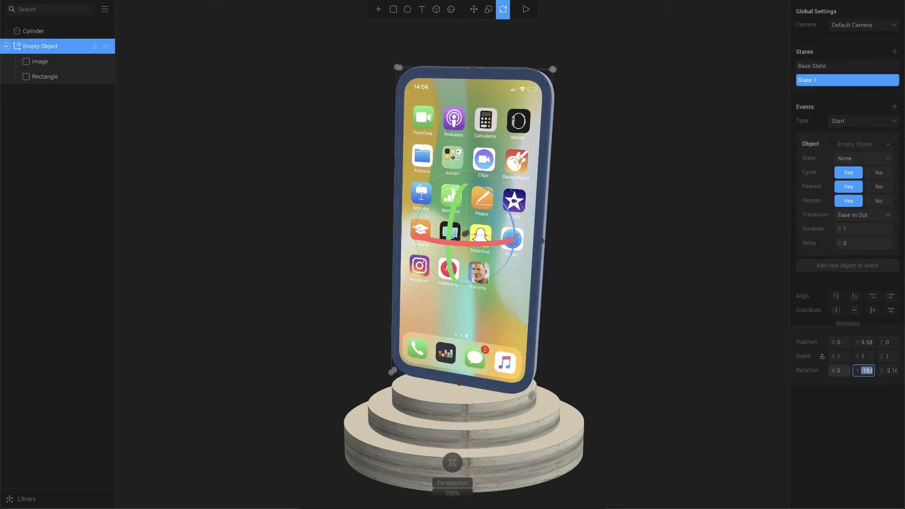
{"action": "type", "text": "0"}
{"action": "key", "text": "Tab"}
{"action": "type", "text": "0"}
{"action": "left_click_drag", "start_coordinate": [445, 240], "coordinate": [483, 220]}
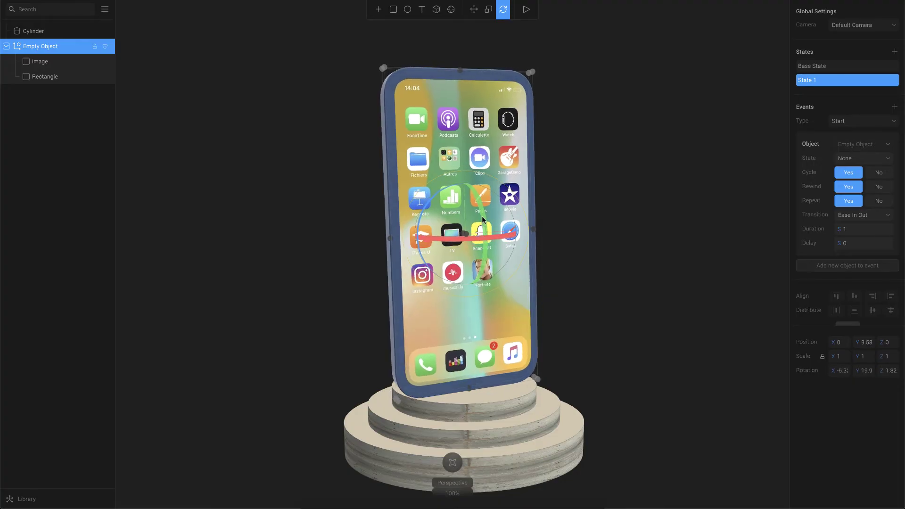
Compare the phone's Base State and State 1 poses
{"action": "left_click", "coordinate": [636, 233]}
{"action": "left_click", "coordinate": [475, 194]}
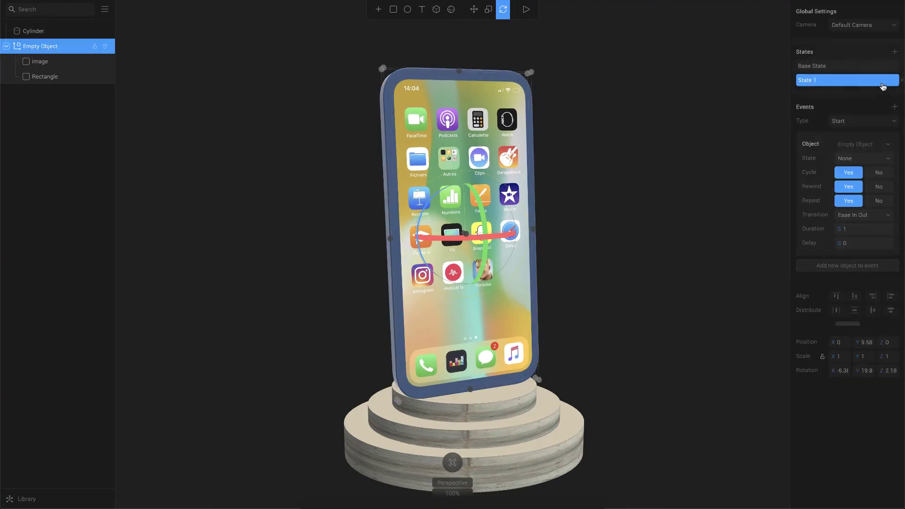
{"action": "left_click", "coordinate": [855, 67]}
{"action": "left_click", "coordinate": [849, 81]}
{"action": "left_click", "coordinate": [849, 68]}
{"action": "left_click", "coordinate": [891, 113]}
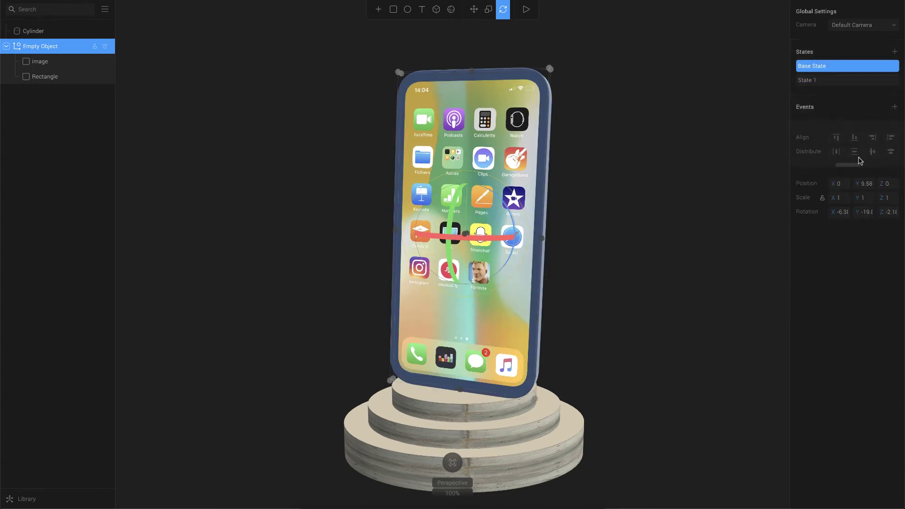
Add a Start event targeting State 1 with Cycle, Rewind and Repeat set to Yes
{"action": "left_click", "coordinate": [895, 108]}
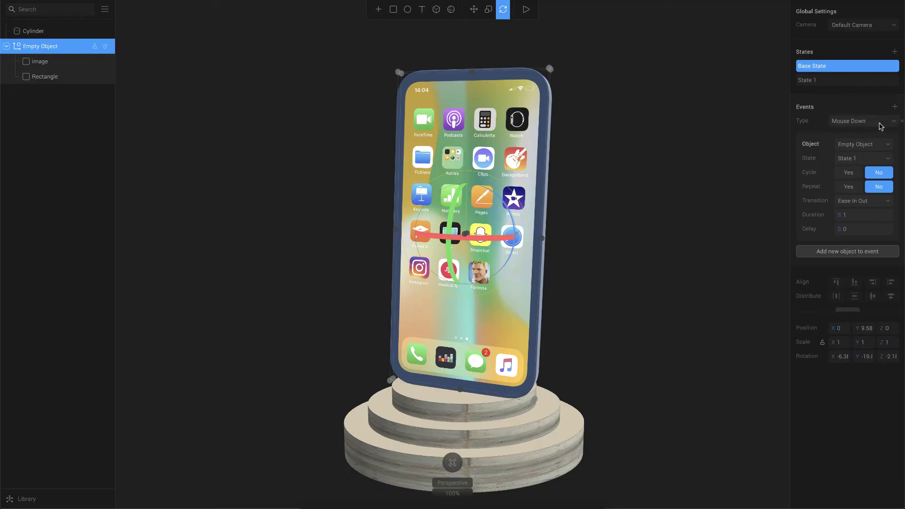
{"action": "left_click", "coordinate": [880, 122]}
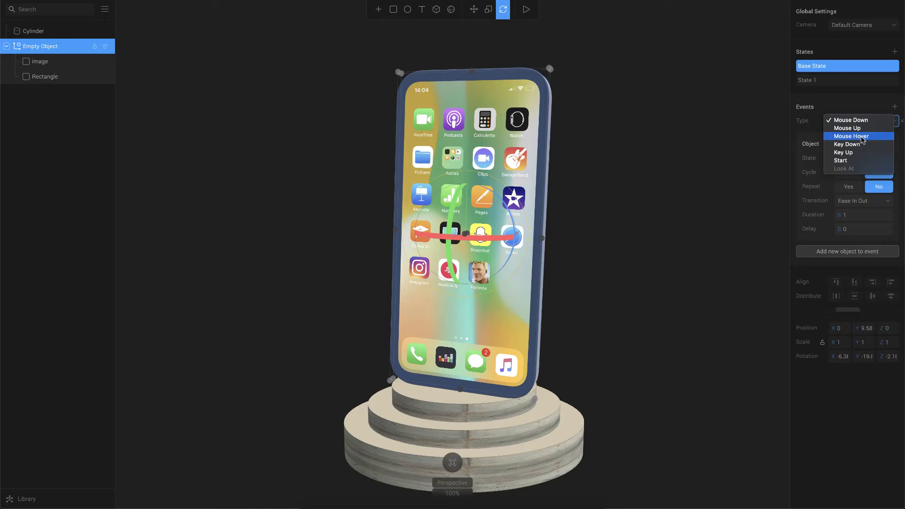
{"action": "left_click", "coordinate": [842, 161]}
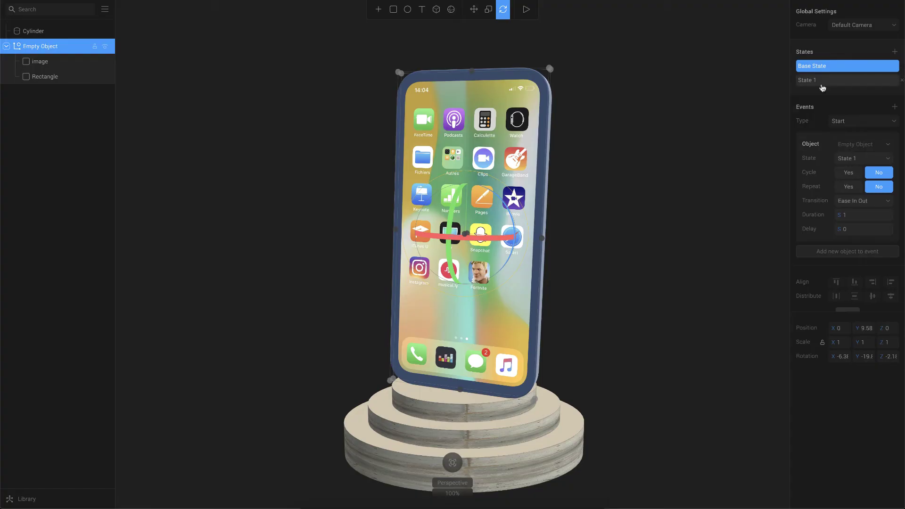
{"action": "left_click", "coordinate": [861, 161]}
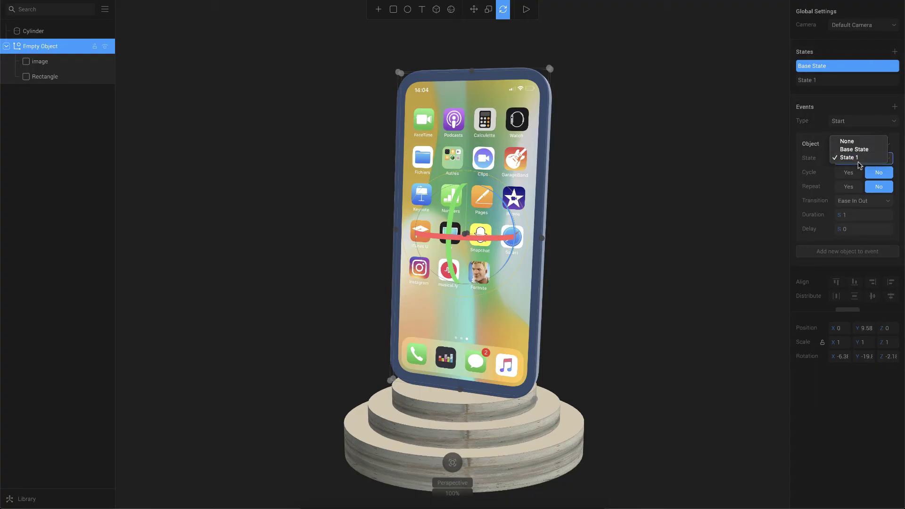
{"action": "left_click", "coordinate": [859, 160]}
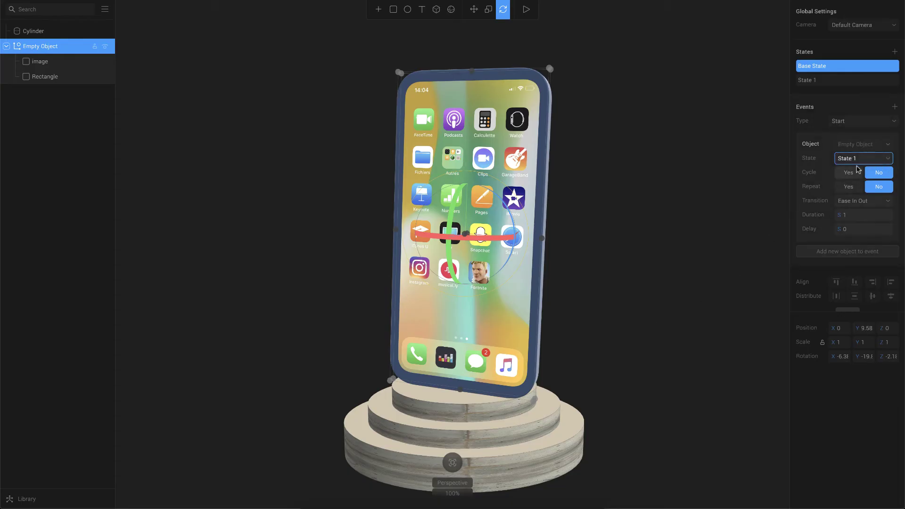
{"action": "left_click", "coordinate": [849, 174]}
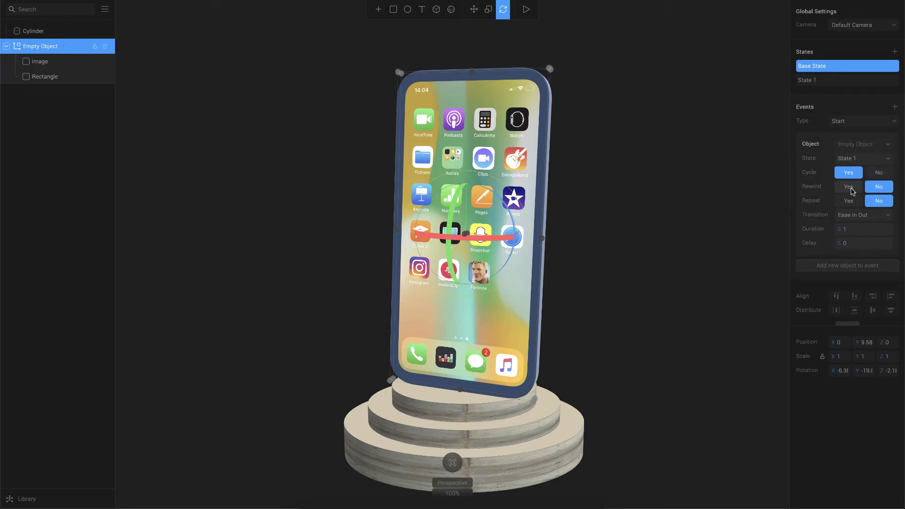
{"action": "left_click", "coordinate": [850, 187]}
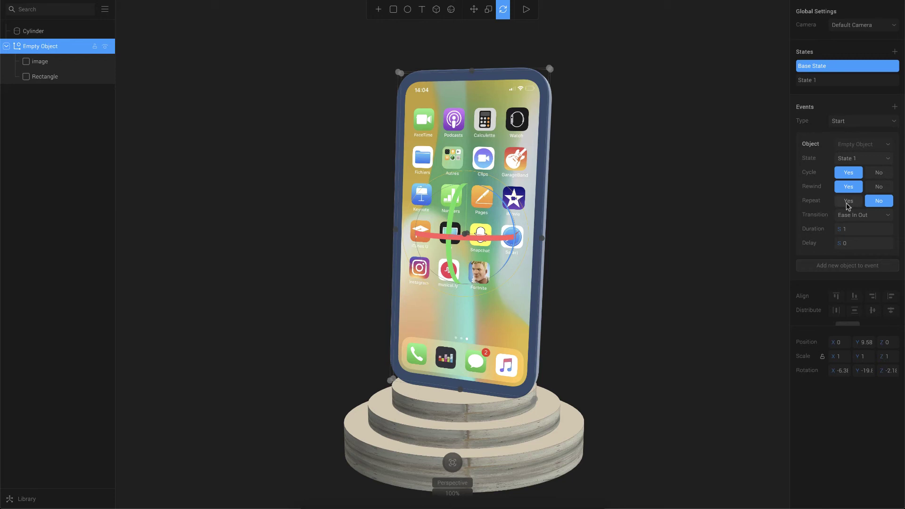
{"action": "left_click", "coordinate": [849, 202]}
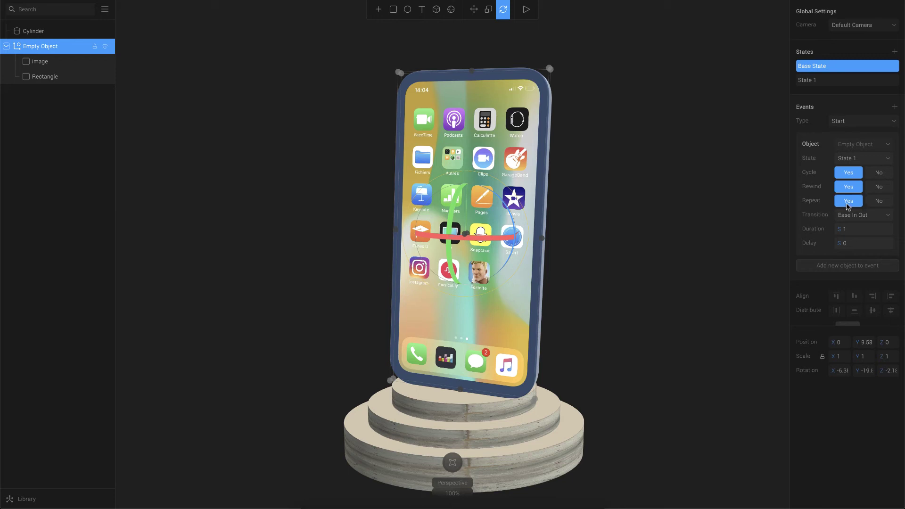
Keep the Ease In Out transition and set the duration to 1.5 seconds
{"action": "left_click", "coordinate": [882, 219]}
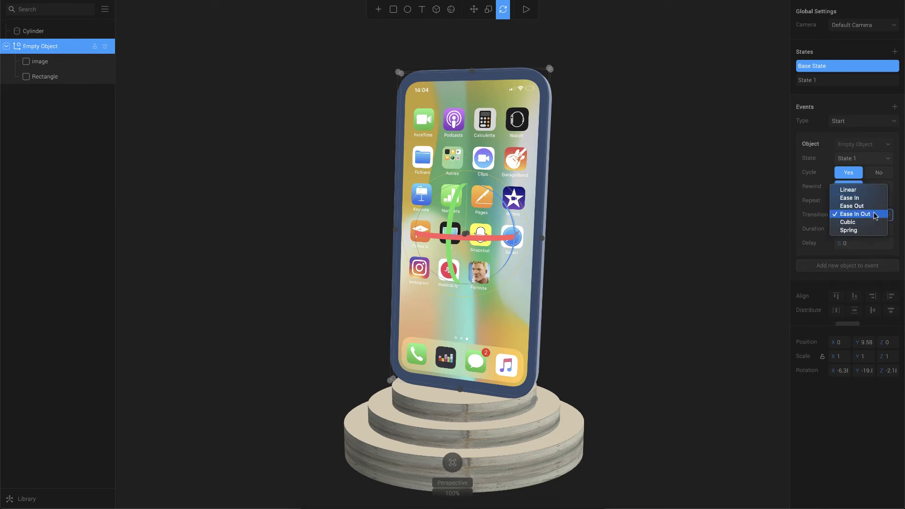
{"action": "left_click", "coordinate": [875, 217]}
{"action": "left_click", "coordinate": [873, 216]}
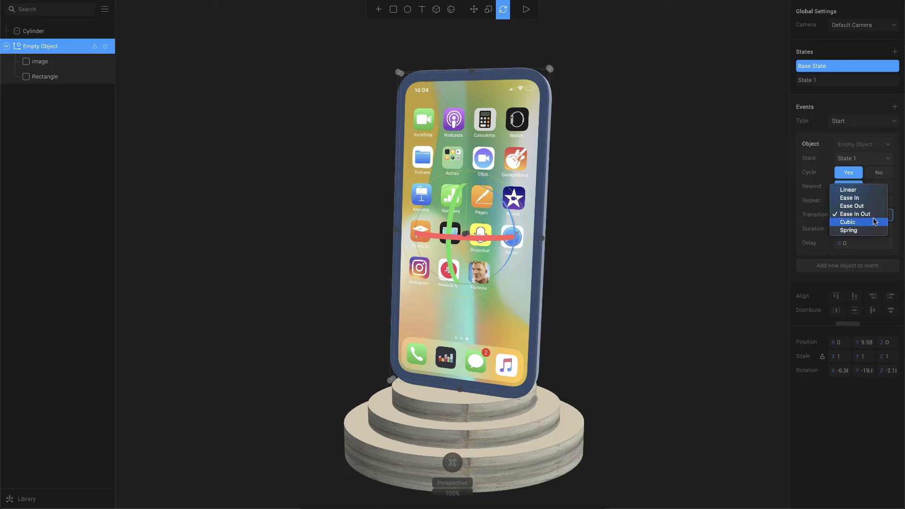
{"action": "left_click", "coordinate": [874, 222]}
{"action": "left_click", "coordinate": [869, 216]}
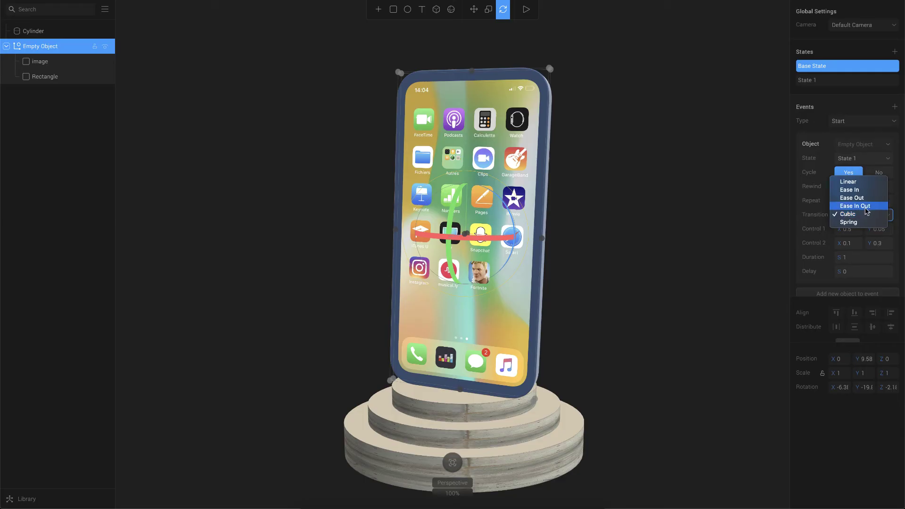
{"action": "left_click", "coordinate": [866, 207]}
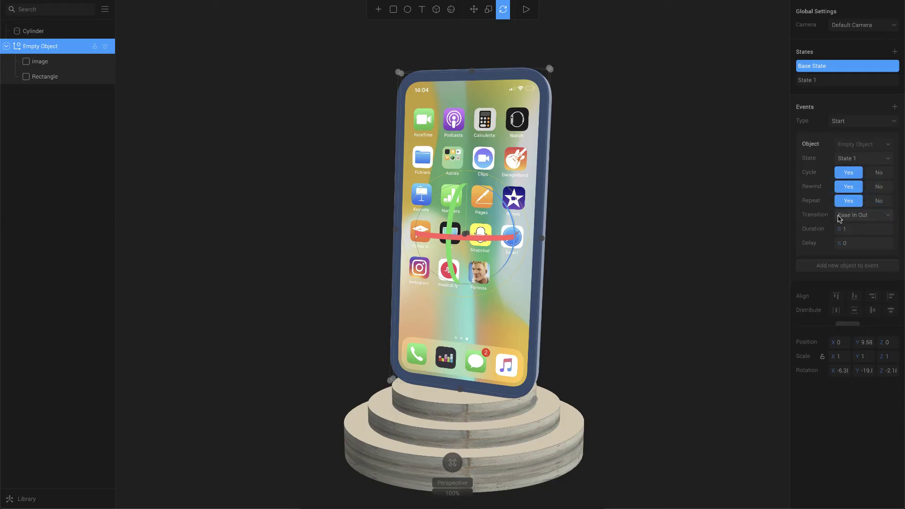
{"action": "left_click", "coordinate": [864, 235]}
{"action": "type", "text": ".5"}
{"action": "key", "text": "Return"}
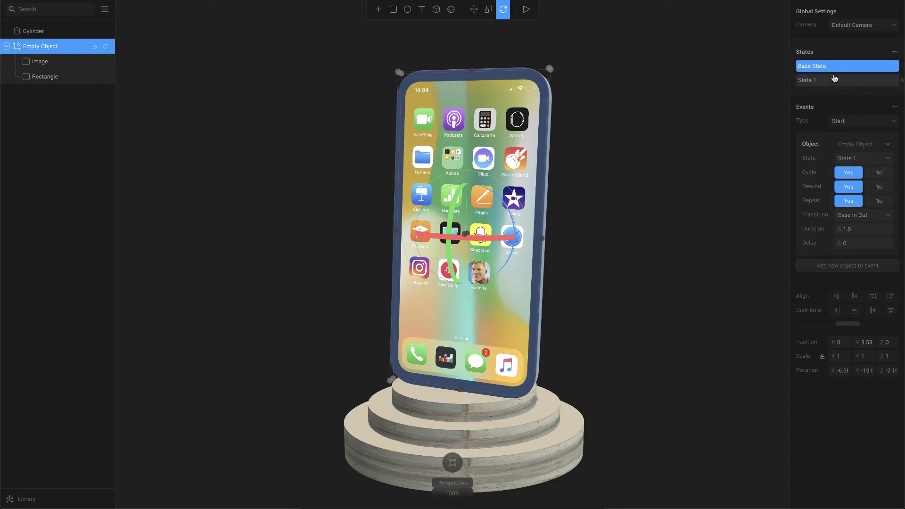
{"action": "left_click", "coordinate": [679, 151]}
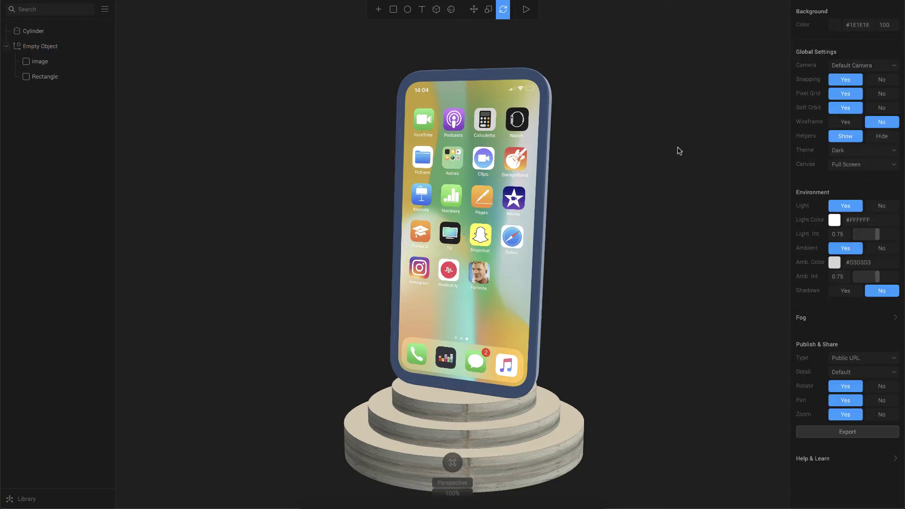
{"action": "left_click", "coordinate": [526, 10]}
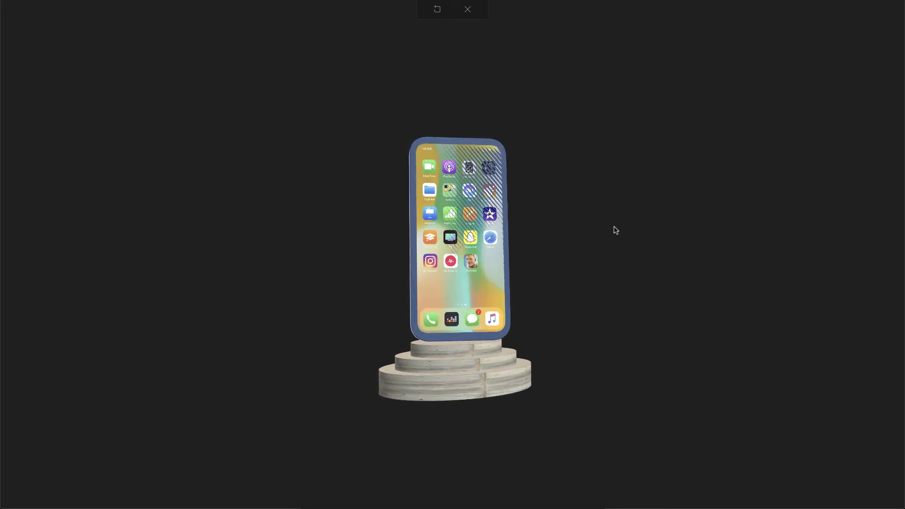
{"action": "left_click", "coordinate": [468, 9]}
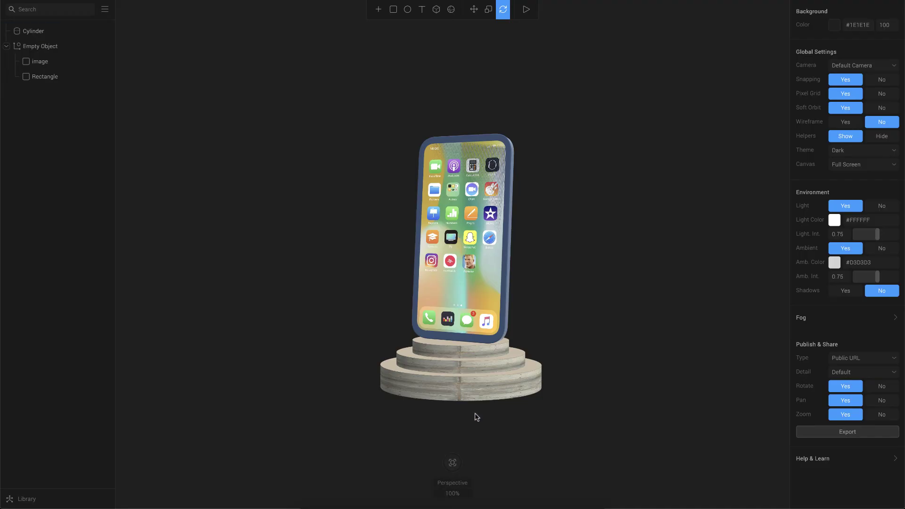
{"action": "left_click", "coordinate": [453, 463]}
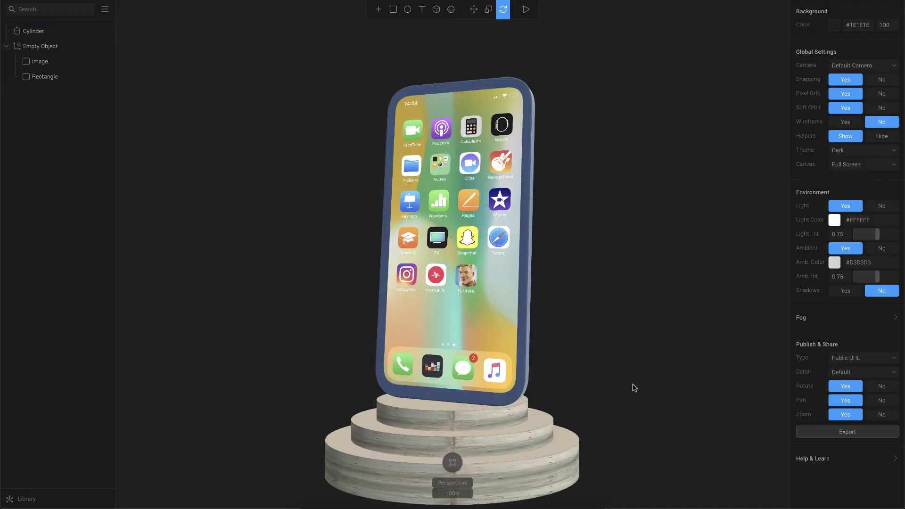
{"action": "left_click", "coordinate": [490, 406]}
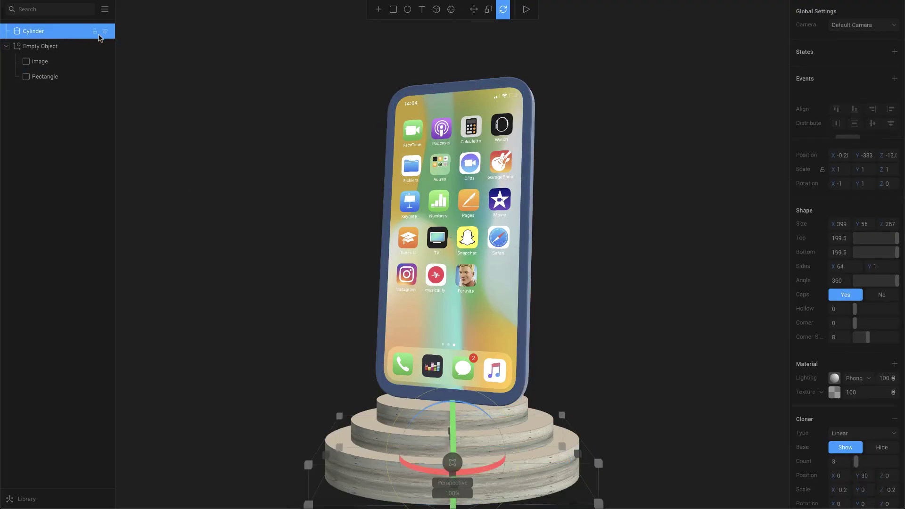
Hide the wooden stand Cylinder and reselect the phone group Empty Object
{"action": "left_click", "coordinate": [105, 32]}
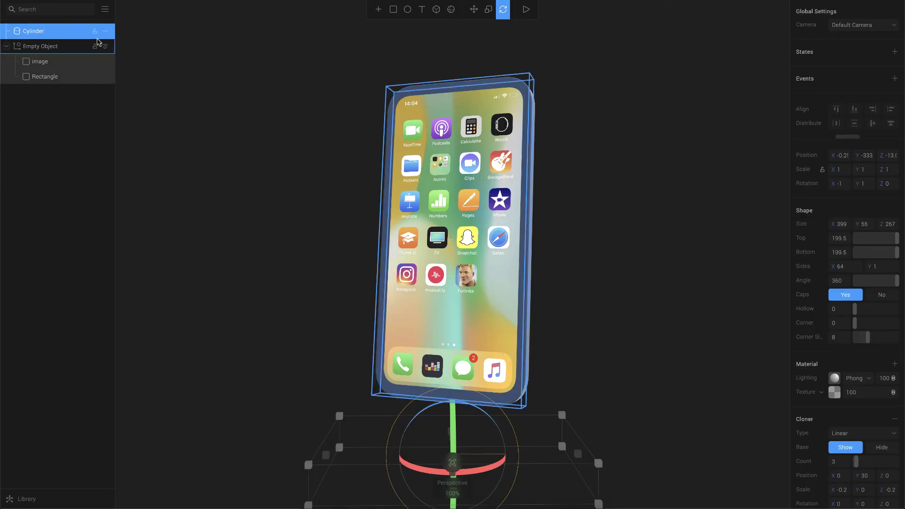
{"action": "left_click", "coordinate": [498, 258]}
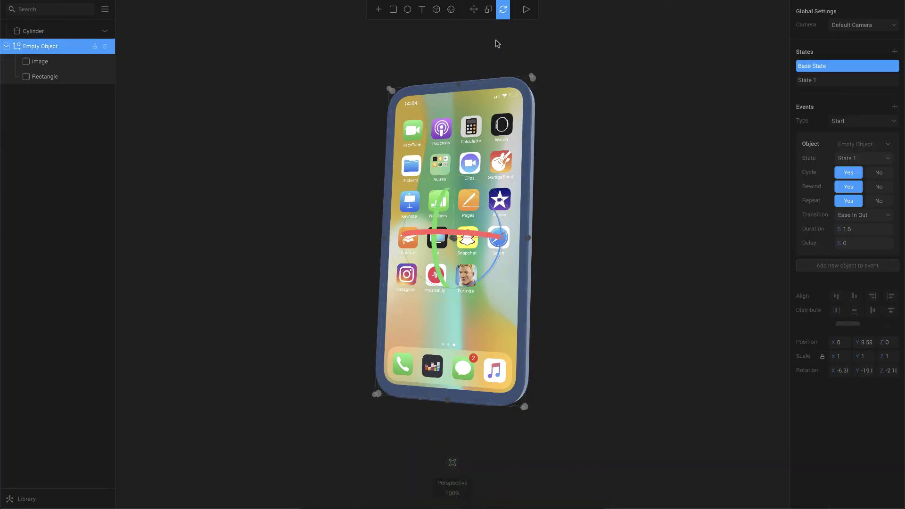
{"action": "left_click", "coordinate": [474, 9]}
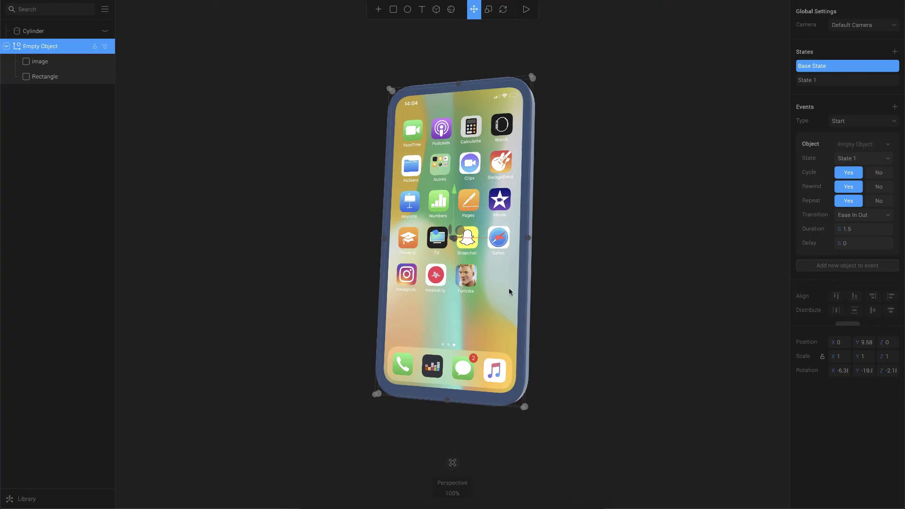
Duplicate the phone group twice, placing one copy right and one left, about 290 units apart
{"action": "key", "text": "ctrl+d"}
{"action": "key", "text": "ctrl+d"}
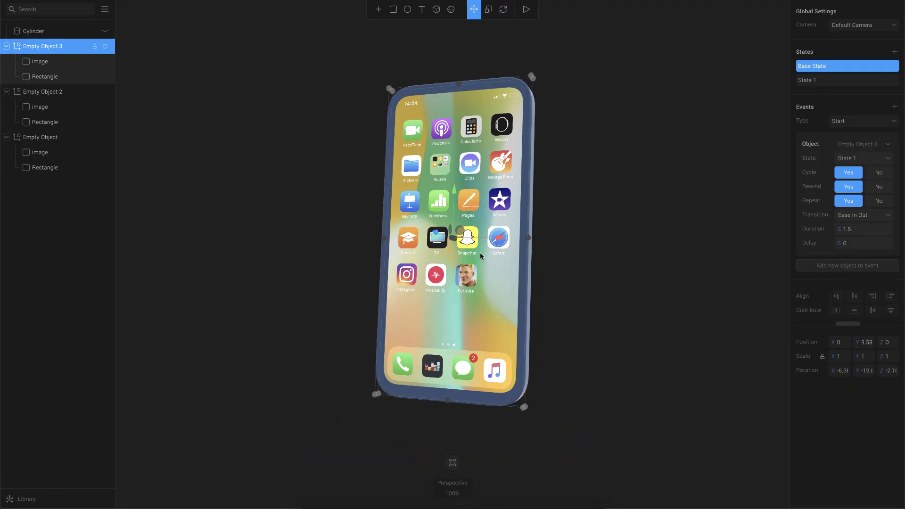
{"action": "left_click_drag", "start_coordinate": [446, 255], "coordinate": [633, 253]}
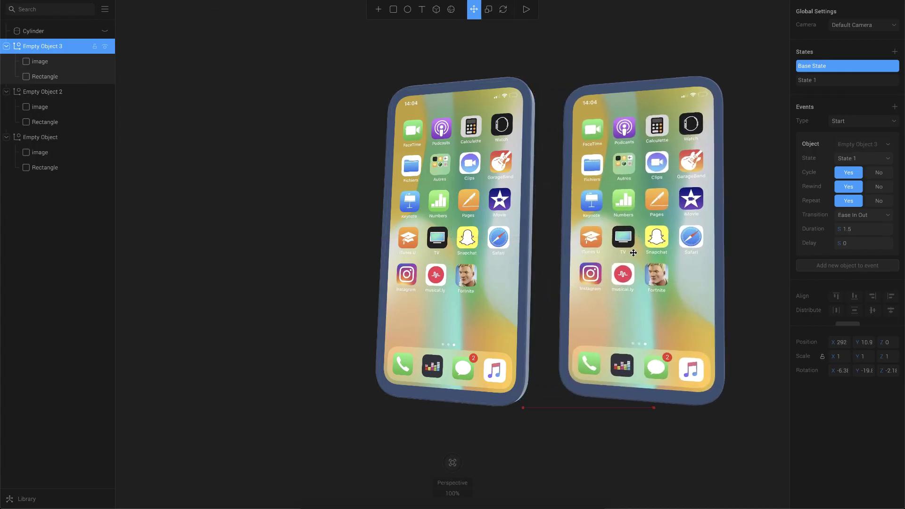
{"action": "left_click", "coordinate": [465, 267]}
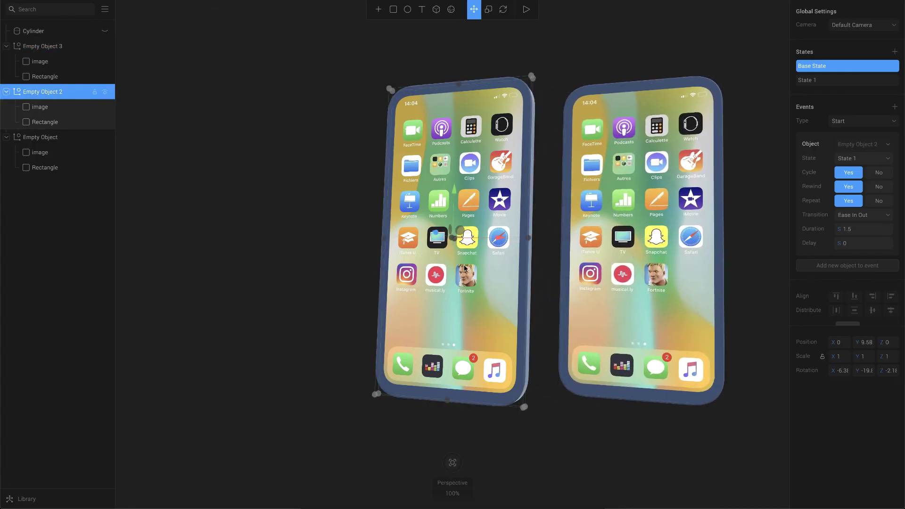
{"action": "left_click_drag", "start_coordinate": [465, 268], "coordinate": [290, 270]}
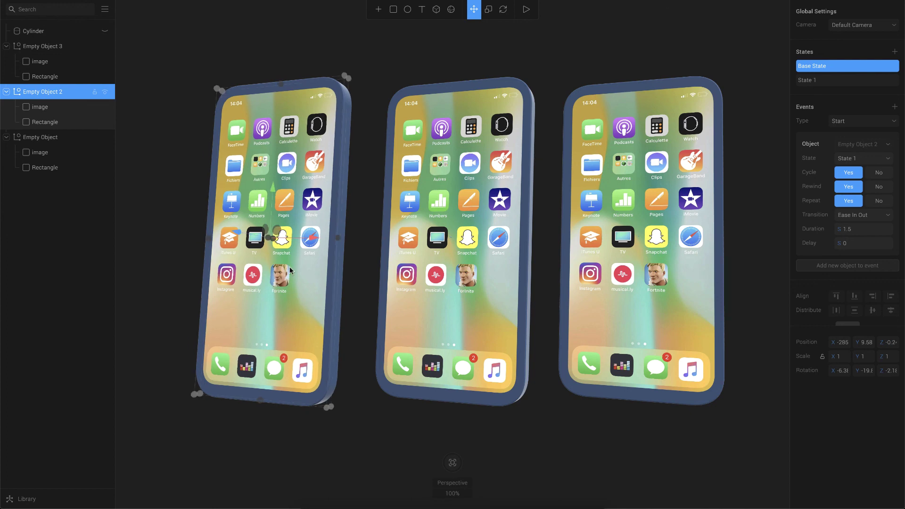
{"action": "left_click", "coordinate": [561, 32]}
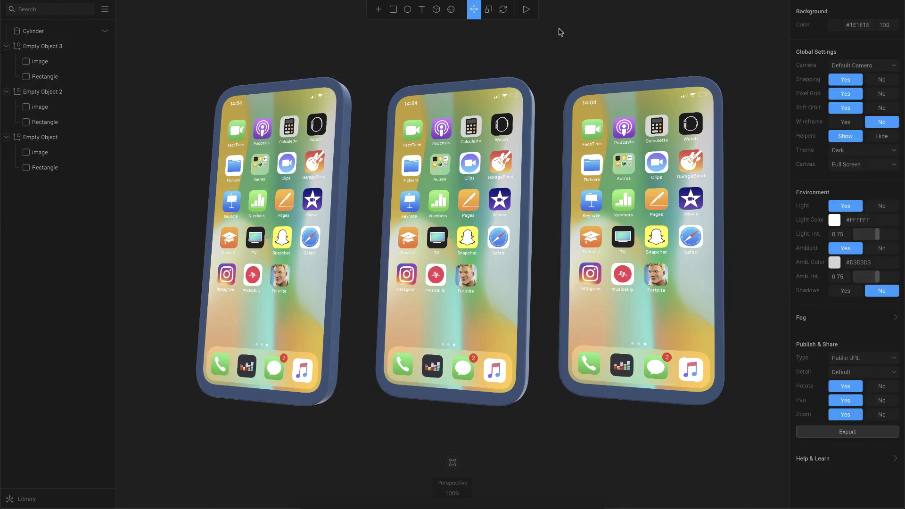
Play the full-screen preview of the rocking animation with all three phones
{"action": "left_click", "coordinate": [526, 10]}
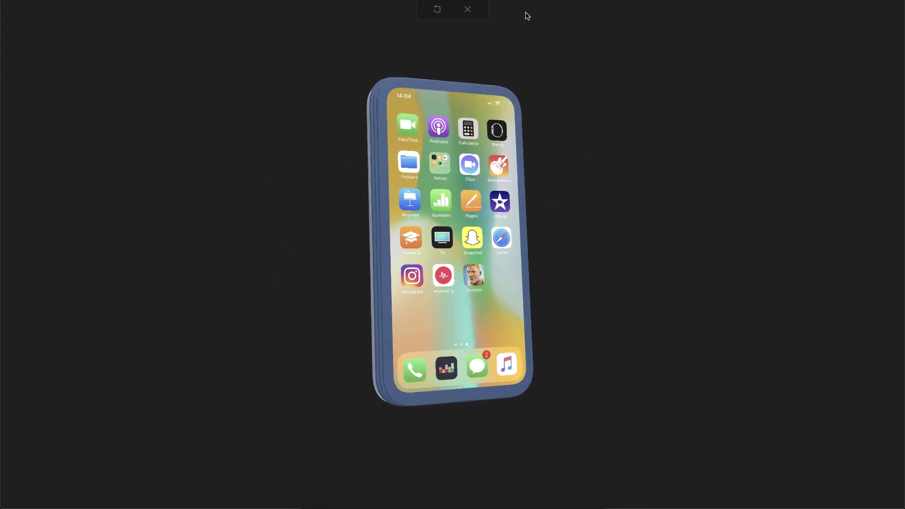